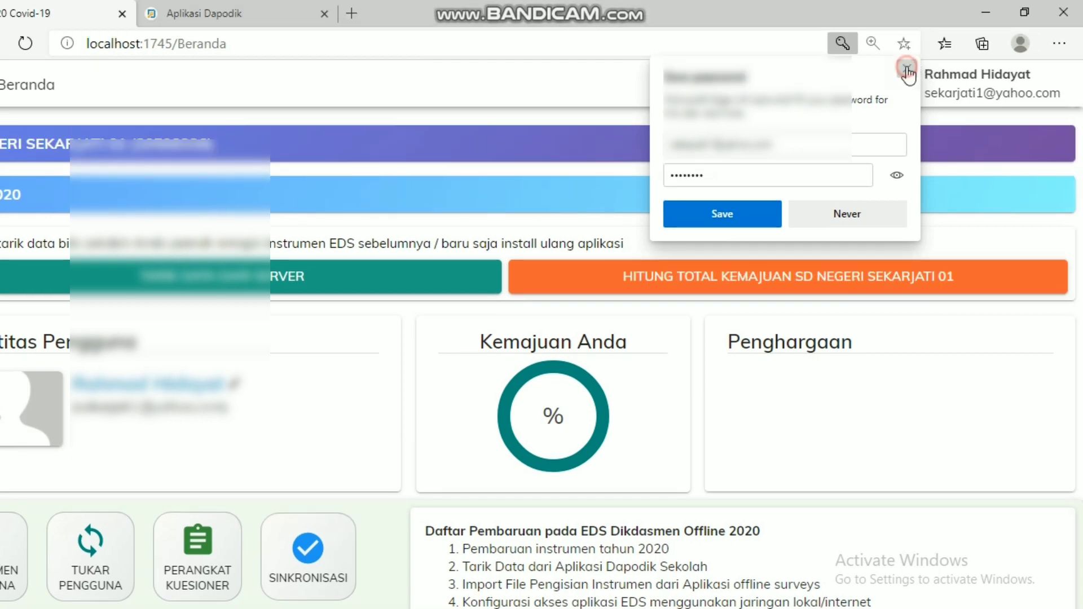
Dismiss the save-password prompt and examine the progress, menu and update list on the EDS Beranda page.
{"action": "left_click", "coordinate": [907, 68]}
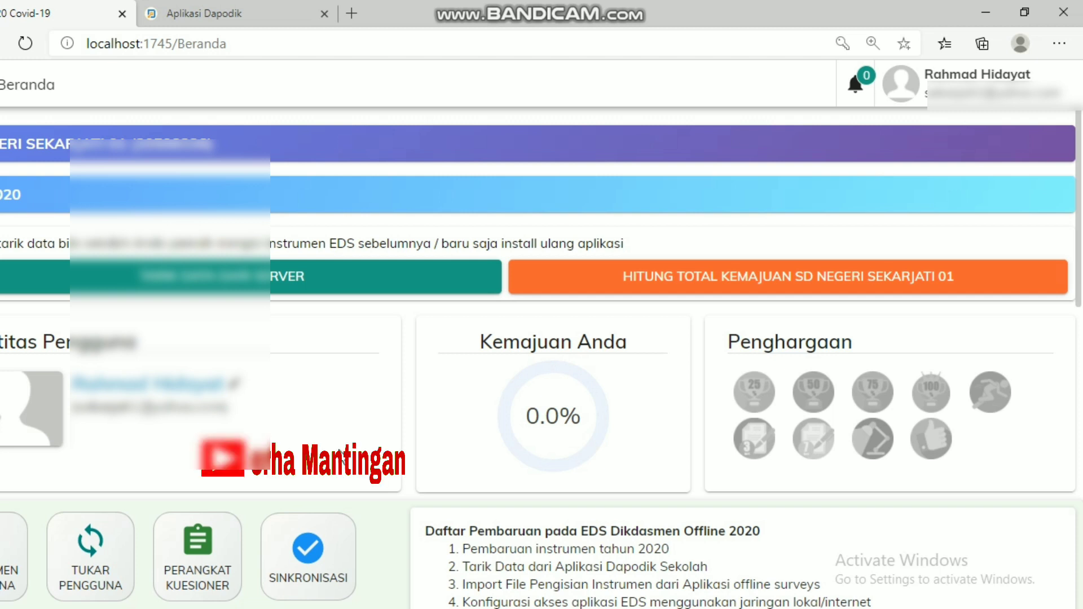
{"action": "left_click", "coordinate": [341, 454]}
{"action": "scroll", "coordinate": [341, 455], "scroll_direction": "down", "scroll_amount": 1}
{"action": "scroll", "coordinate": [340, 454], "scroll_direction": "down", "scroll_amount": 3}
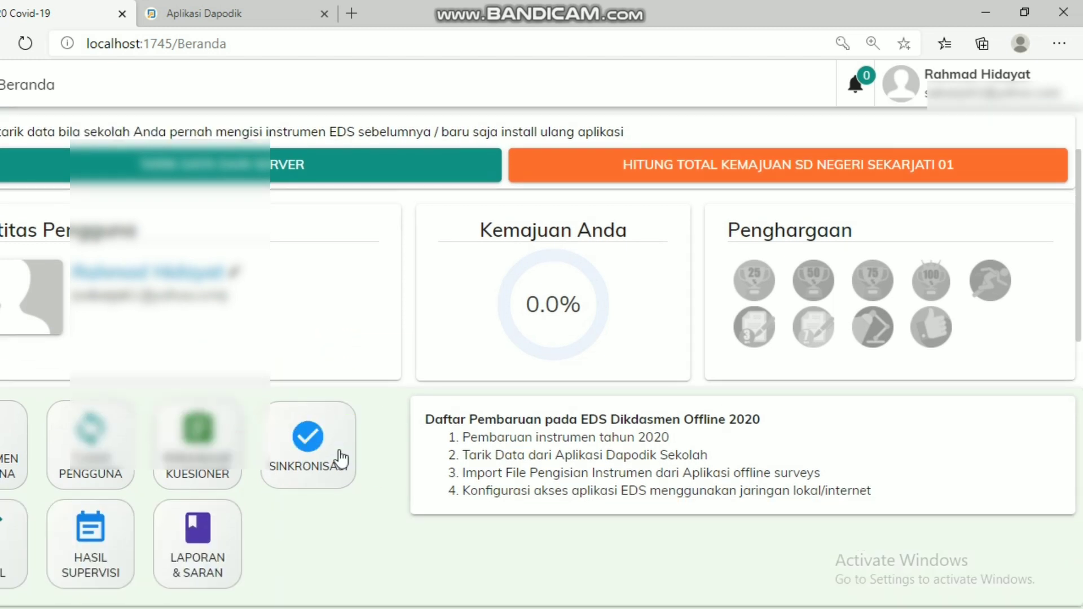
{"action": "scroll", "coordinate": [341, 458], "scroll_direction": "down", "scroll_amount": 1}
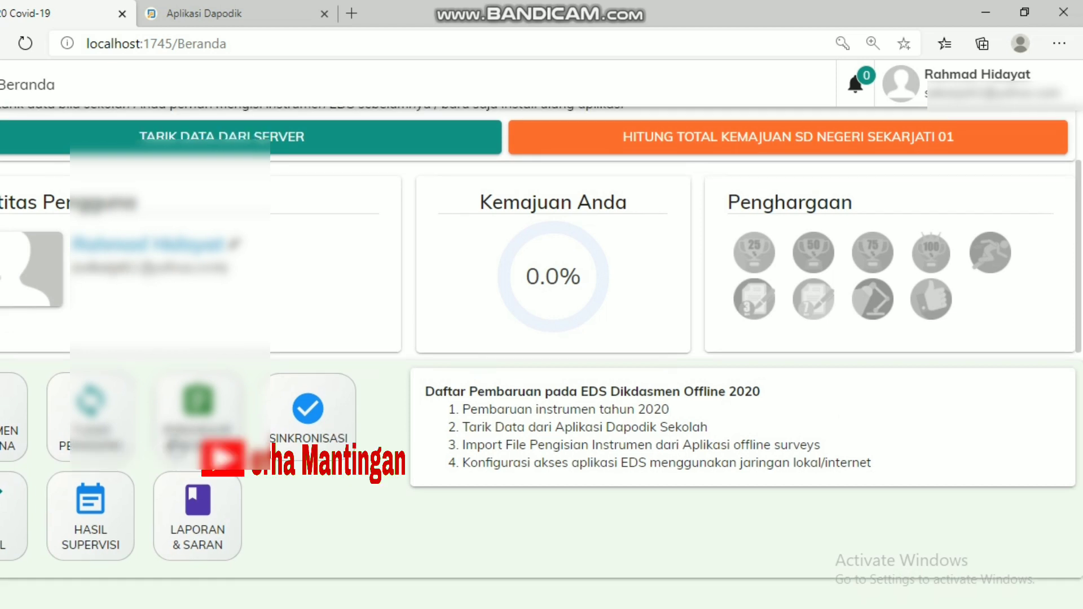
{"action": "left_click", "coordinate": [47, 430]}
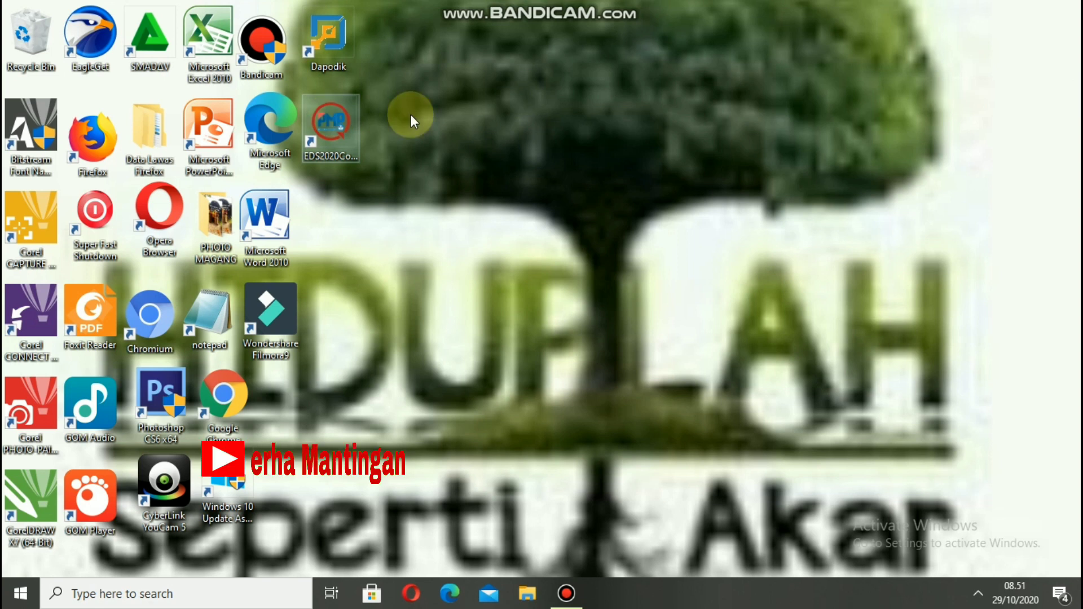
Find Programs and Features through a Windows search for "control panel" and uninstall EDS 2020 Covid-19 versi 2020.
{"action": "left_click", "coordinate": [116, 597]}
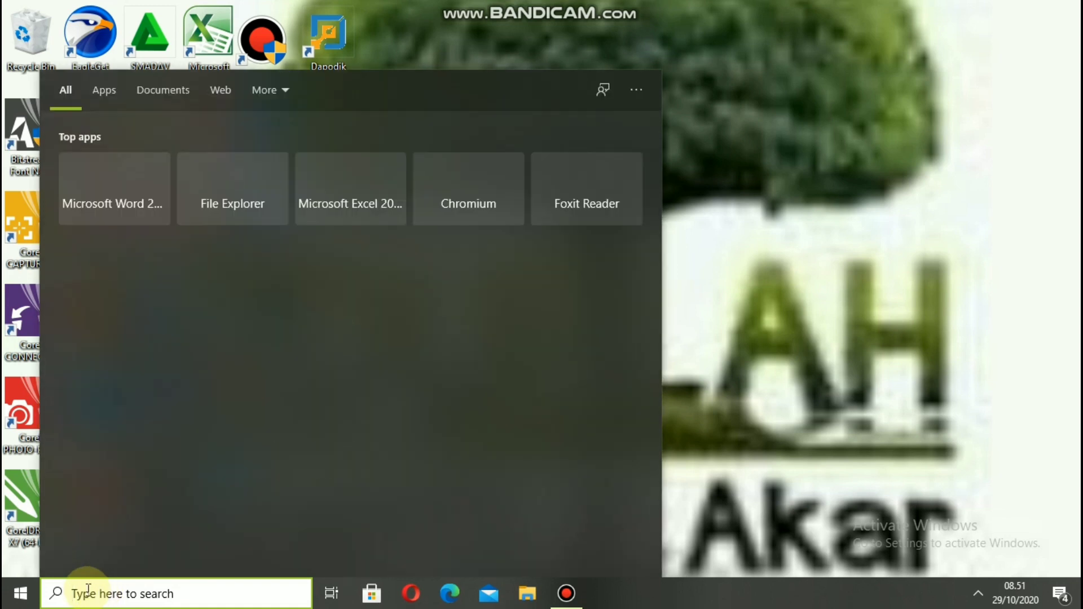
{"action": "type", "text": "contr"}
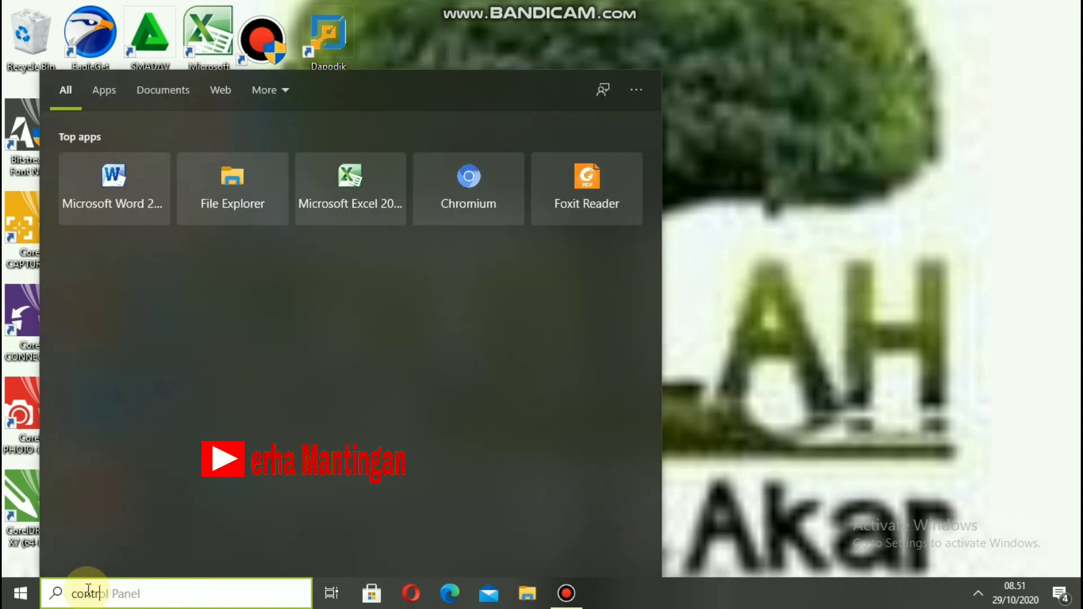
{"action": "type", "text": "ol"}
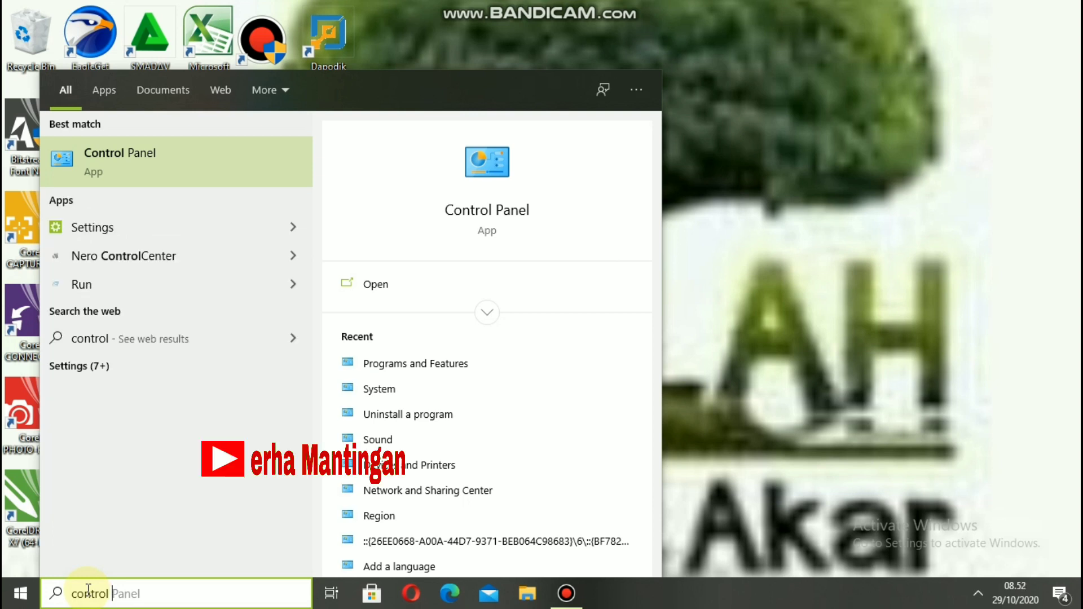
{"action": "type", "text": " panel"}
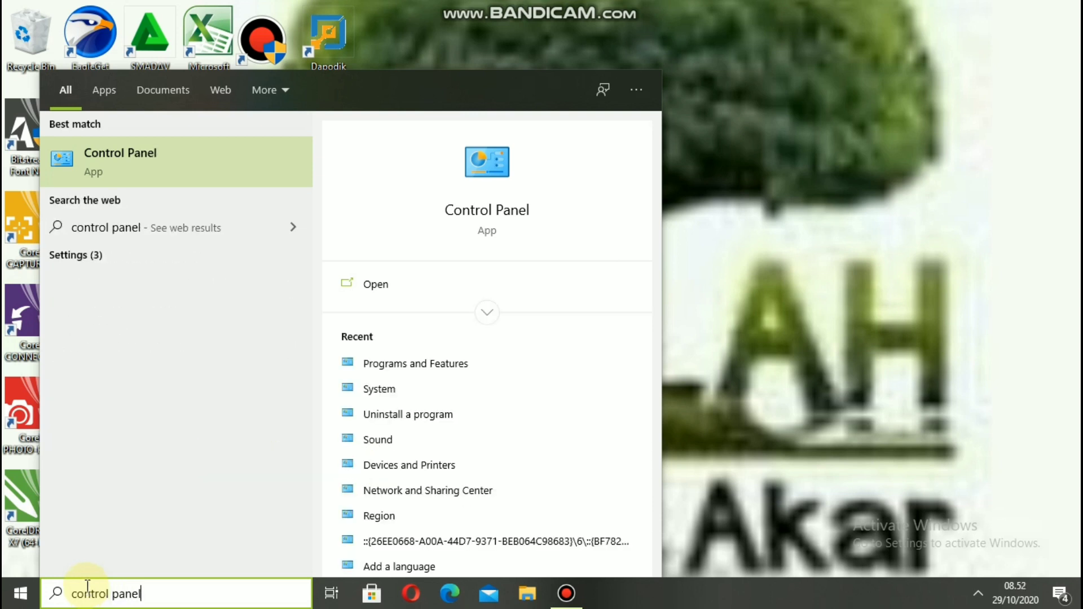
{"action": "left_click", "coordinate": [444, 366]}
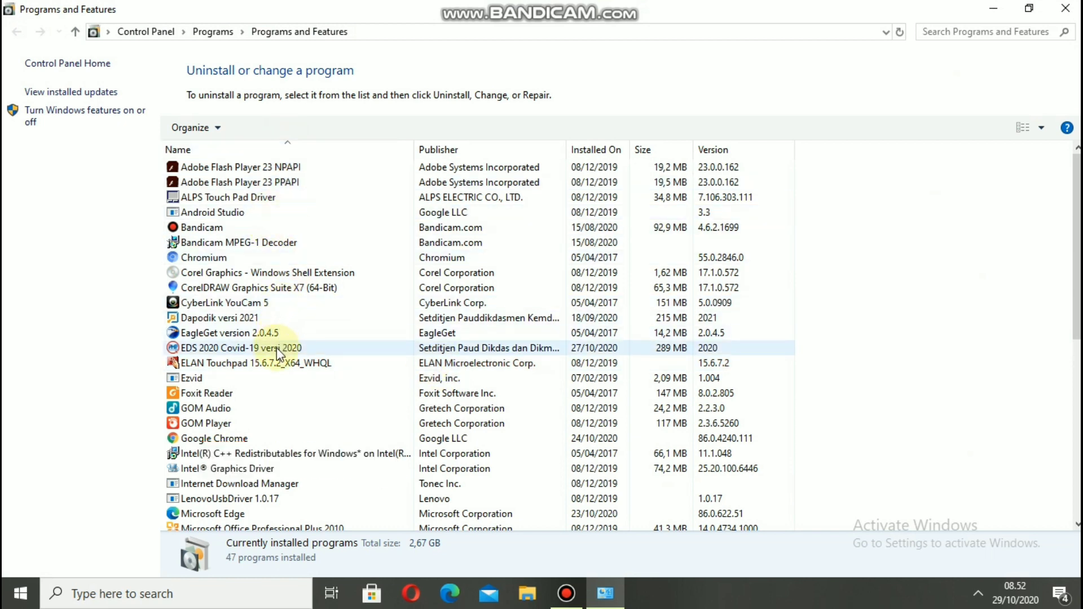
{"action": "left_click", "coordinate": [337, 348]}
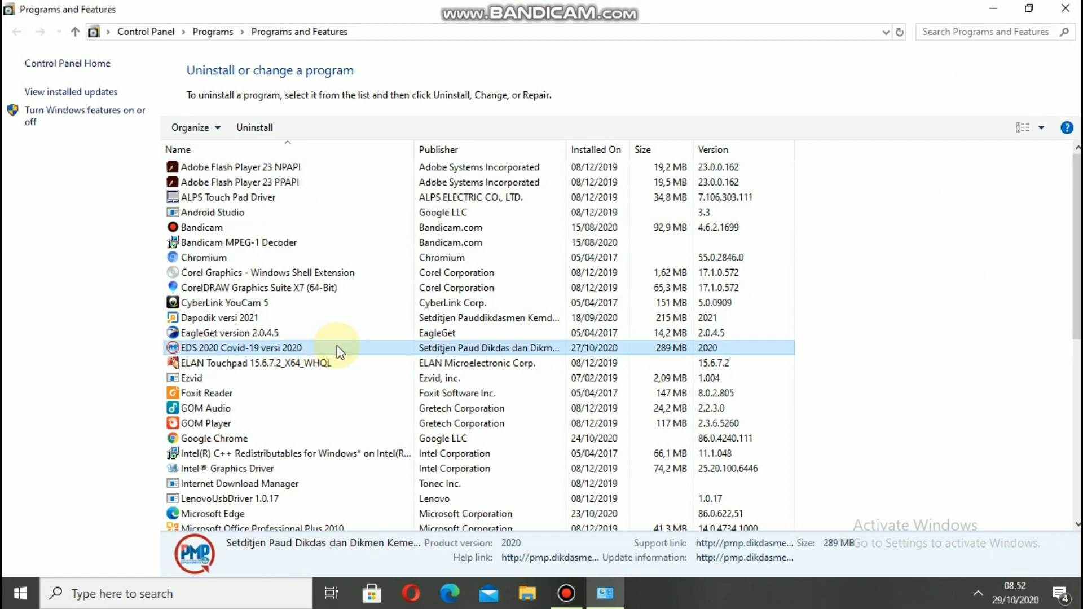
{"action": "left_click", "coordinate": [260, 130]}
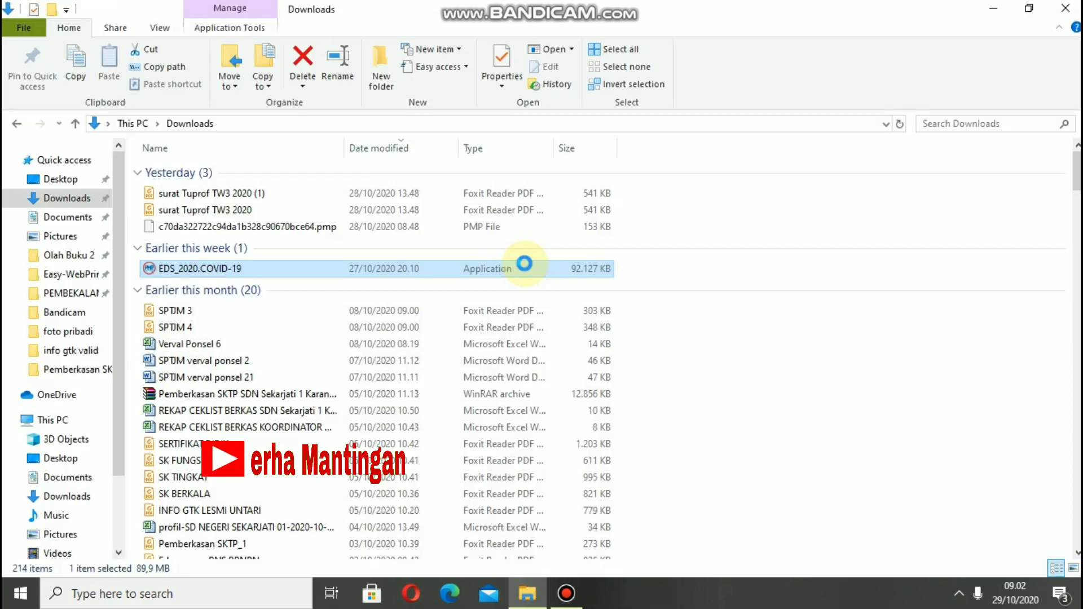
Run the EDS_2020.COVID-19 installer from the Downloads folder as administrator and accept its licence agreement.
{"action": "right_click", "coordinate": [526, 268]}
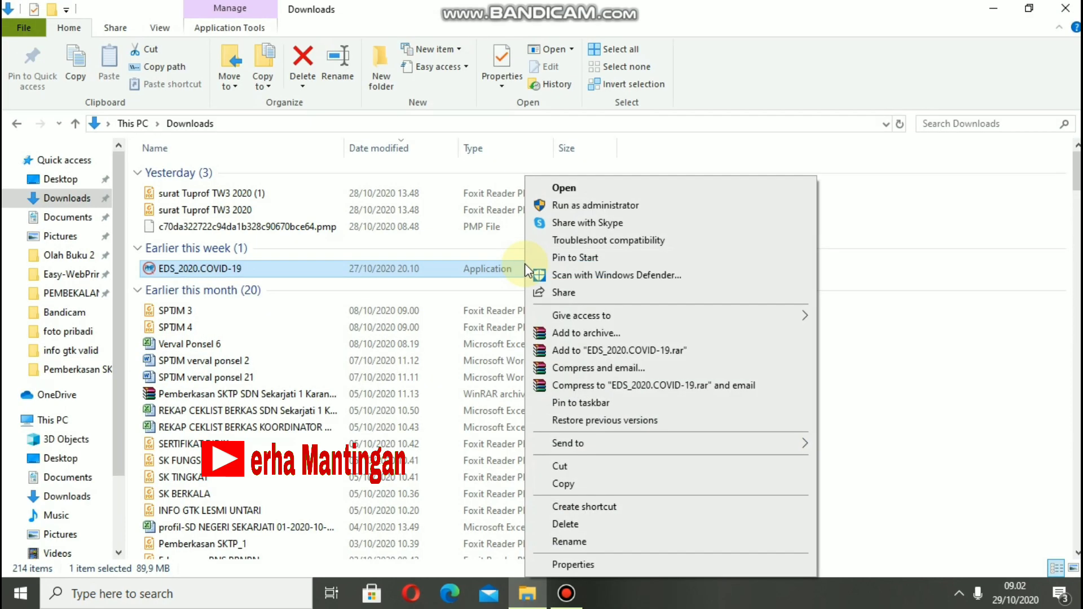
{"action": "left_click", "coordinate": [597, 205]}
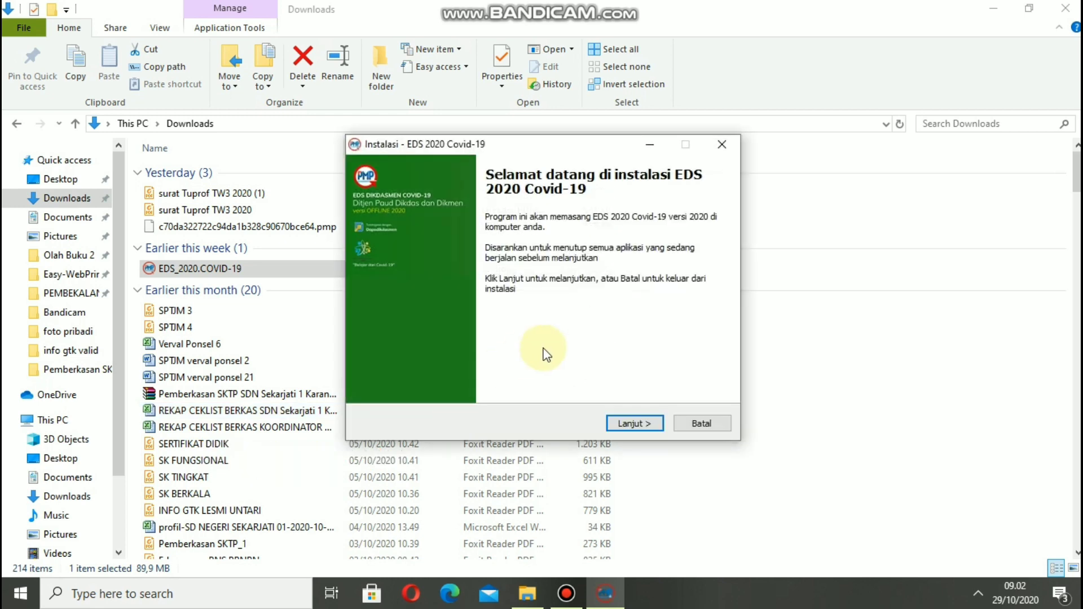
{"action": "left_click", "coordinate": [626, 422]}
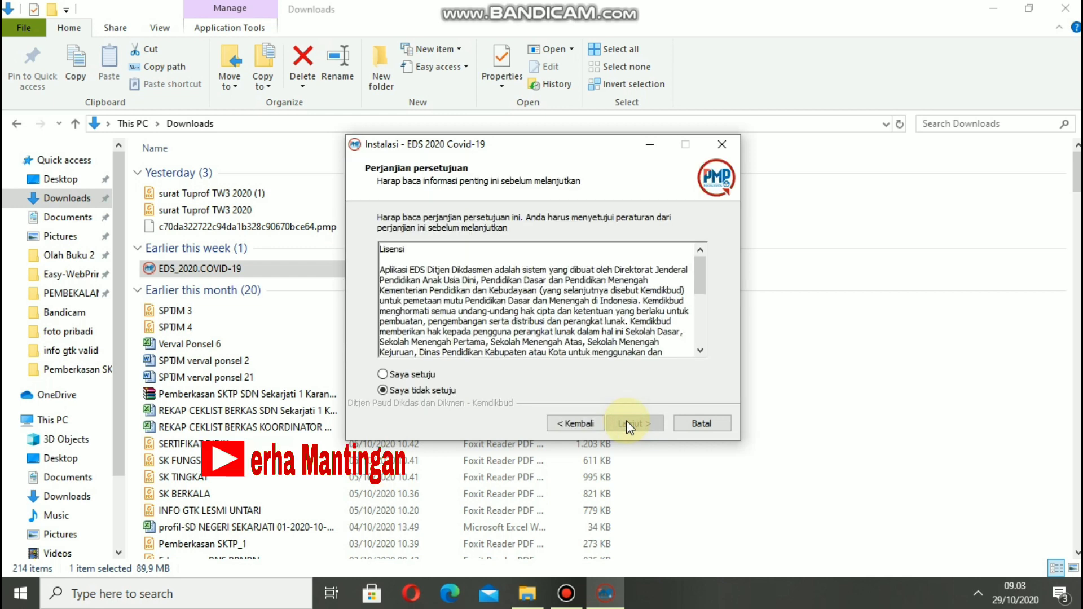
{"action": "left_click", "coordinate": [420, 376]}
{"action": "left_click", "coordinate": [638, 426]}
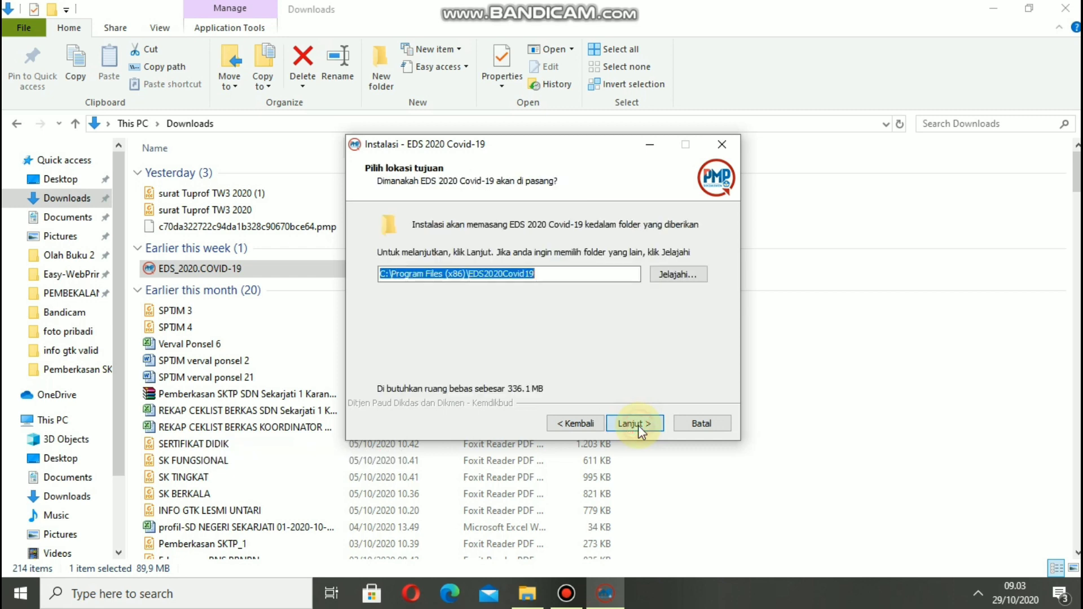
Install EDS 2020 Covid-19 into C:\Program Files (x86)\EDS2020Covid19 and finish setup with the Readme and shortcut options kept.
{"action": "left_click", "coordinate": [638, 426]}
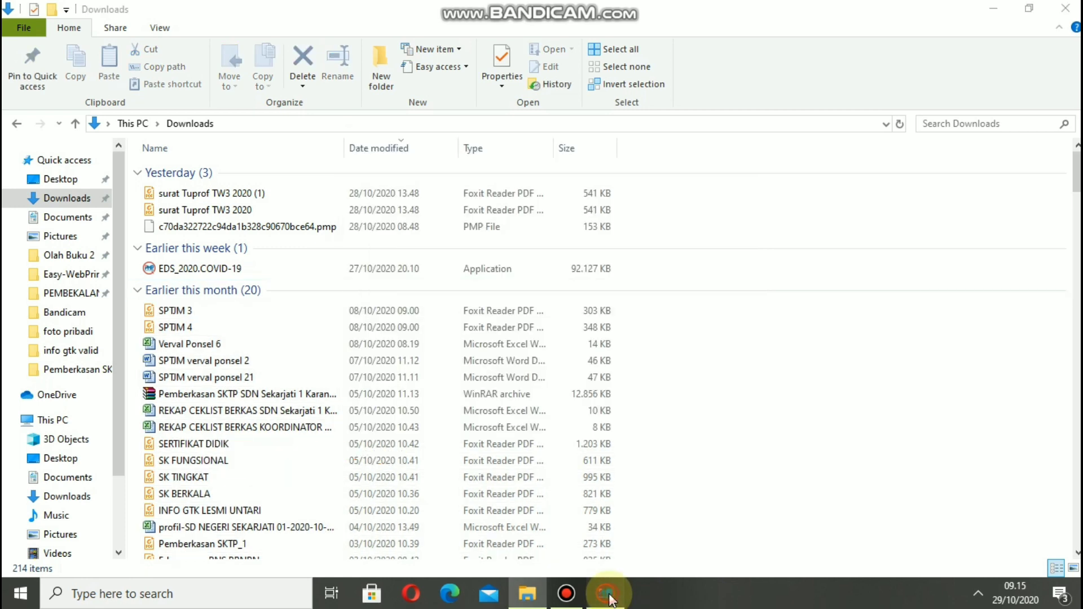
{"action": "left_click", "coordinate": [606, 593]}
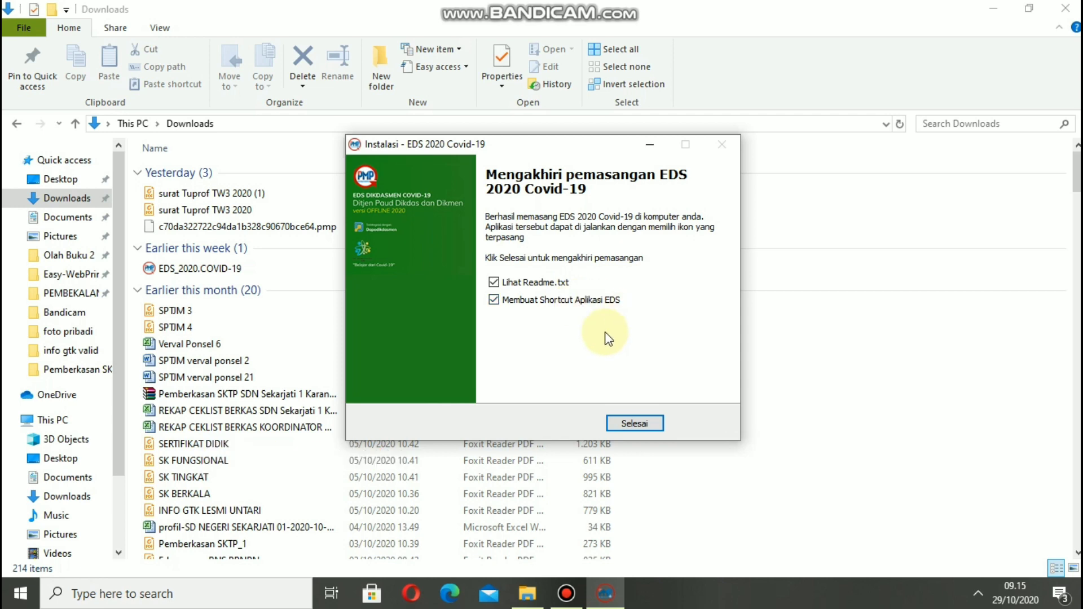
{"action": "left_click", "coordinate": [636, 422]}
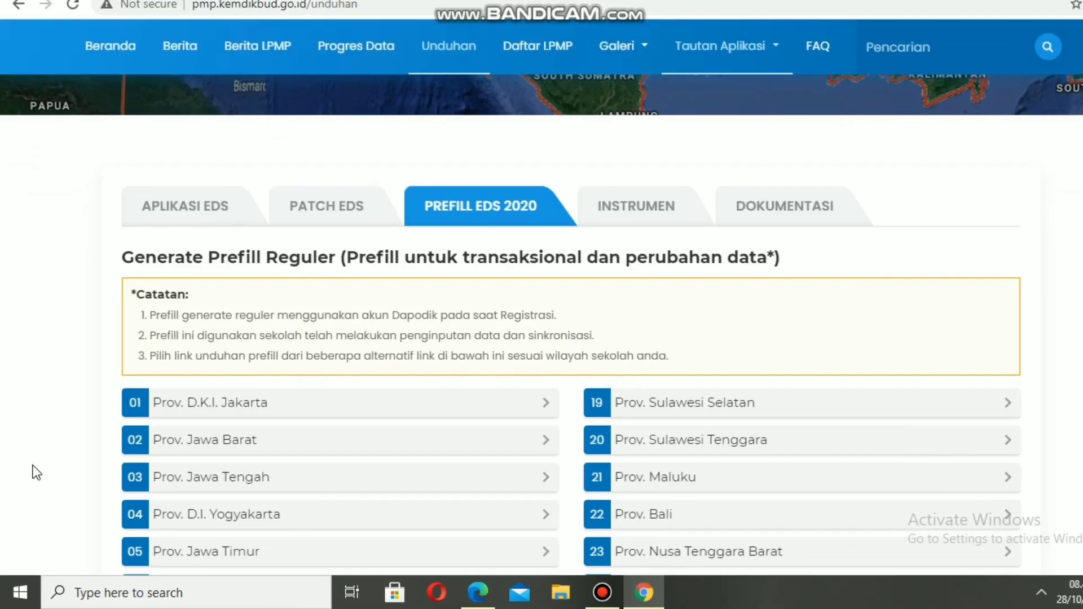
On the PMP site's Prefill EDS 2020 download page, open Link Unduh Prefill Alternatif 1 for Prov. Jawa Timur.
{"action": "scroll", "coordinate": [37, 472], "scroll_direction": "down", "scroll_amount": 2}
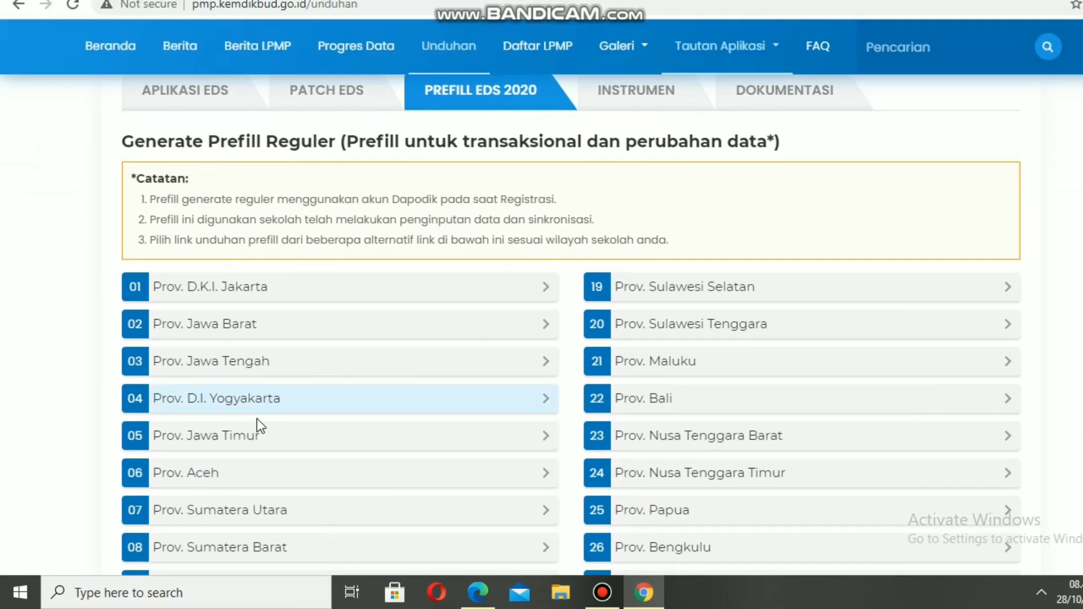
{"action": "left_click", "coordinate": [249, 443]}
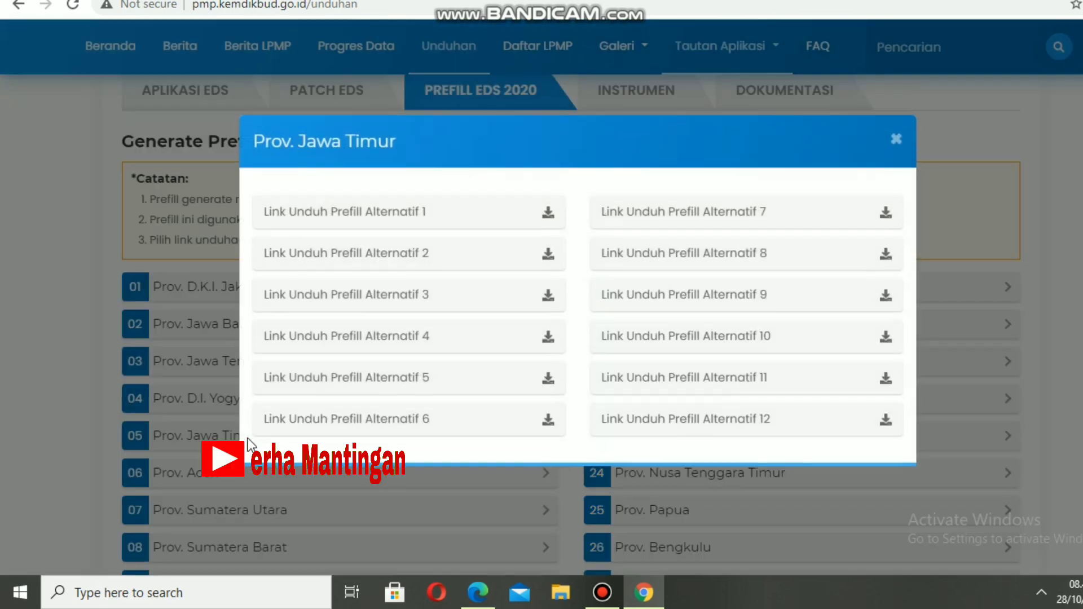
{"action": "left_click", "coordinate": [546, 218]}
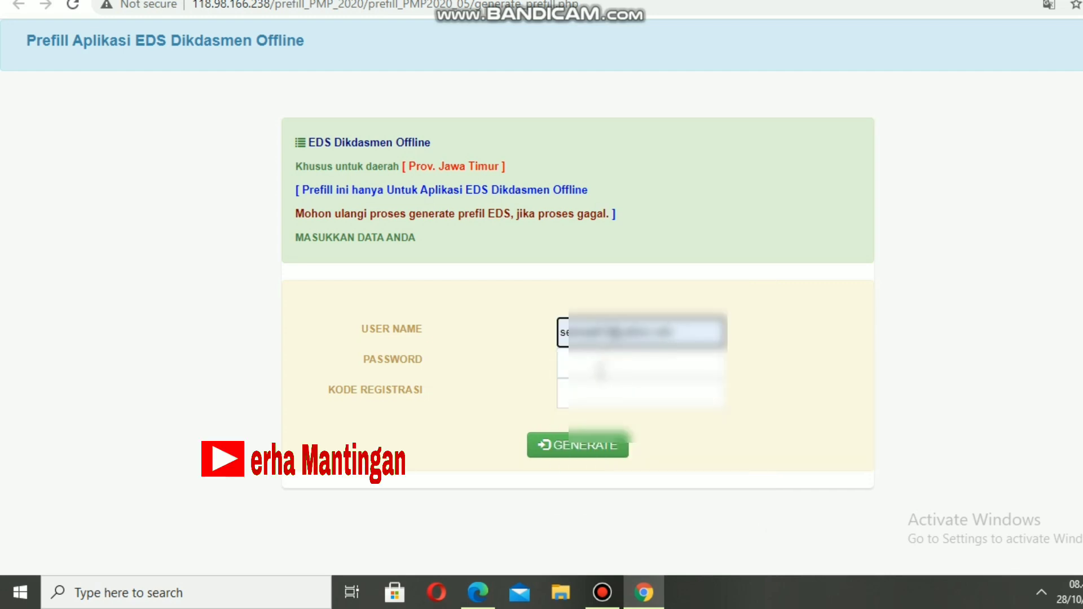
Enter the account password and registration code, and generate the school's EDS Dikdasmen Offline prefill.
{"action": "left_click", "coordinate": [637, 364]}
{"action": "type", "text": "•"}
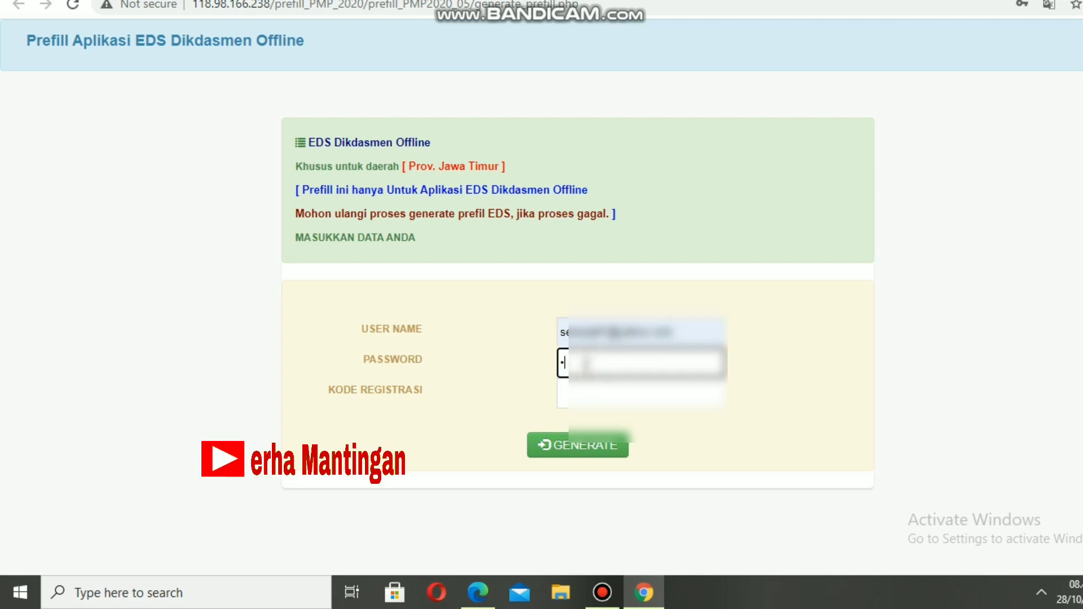
{"action": "type", "text": "•"}
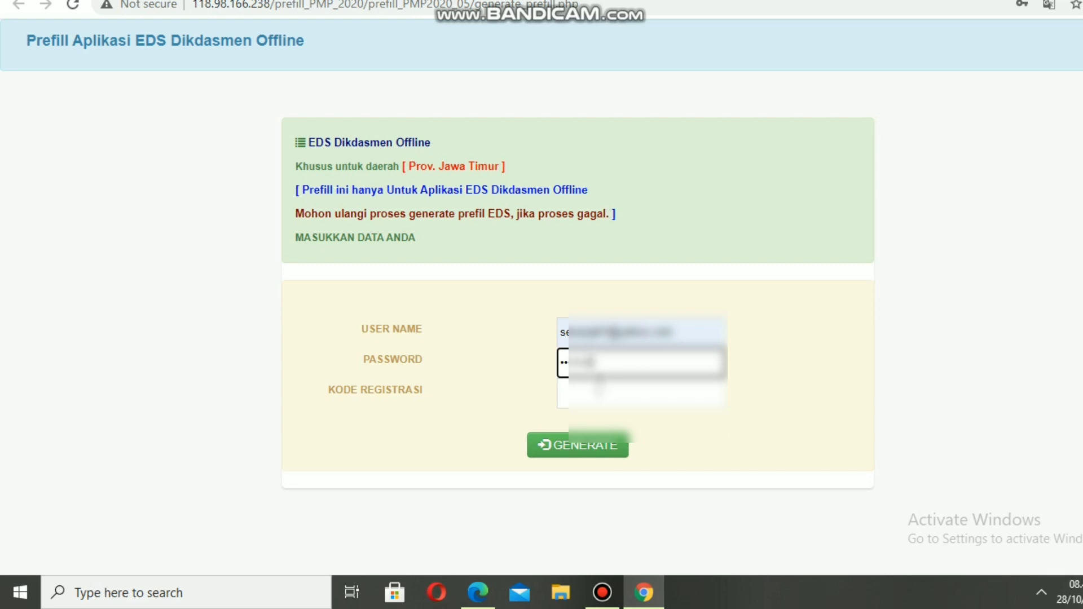
{"action": "left_click", "coordinate": [599, 395]}
{"action": "left_click", "coordinate": [601, 432]}
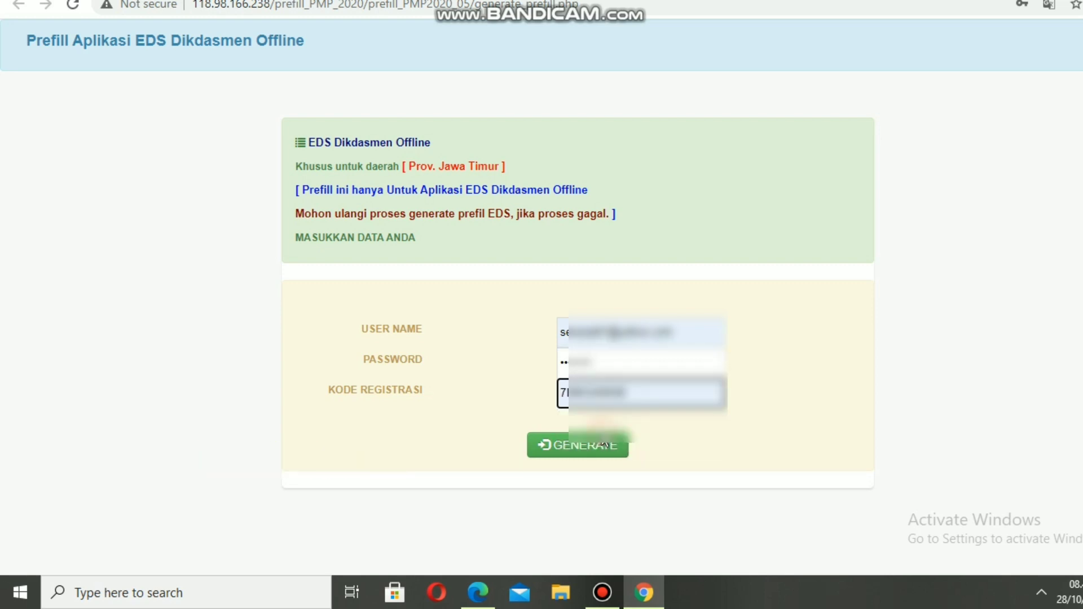
{"action": "left_click", "coordinate": [572, 454]}
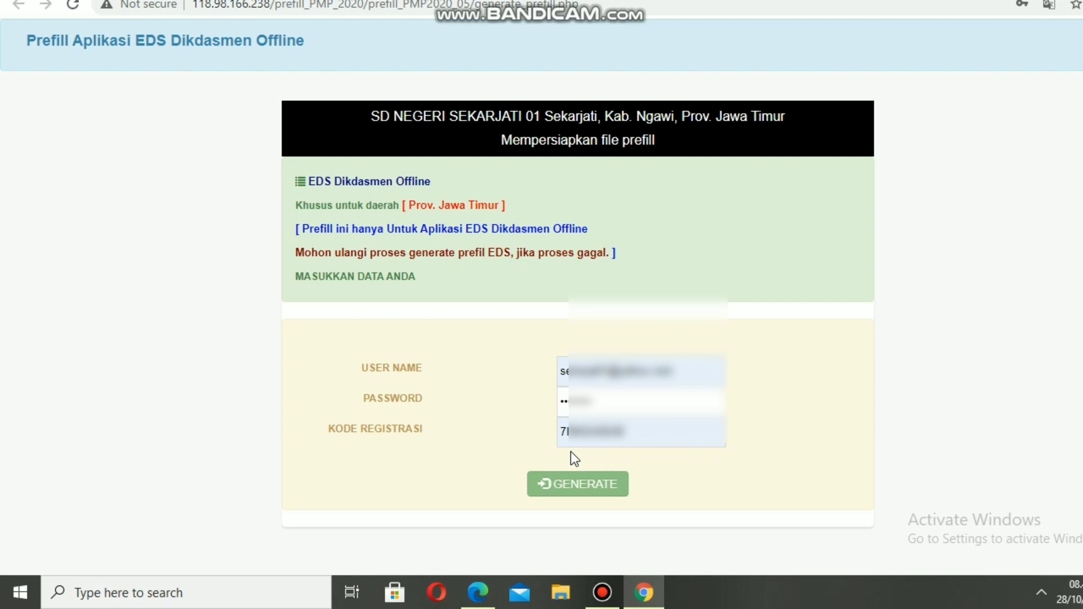
{"action": "key", "text": "Return"}
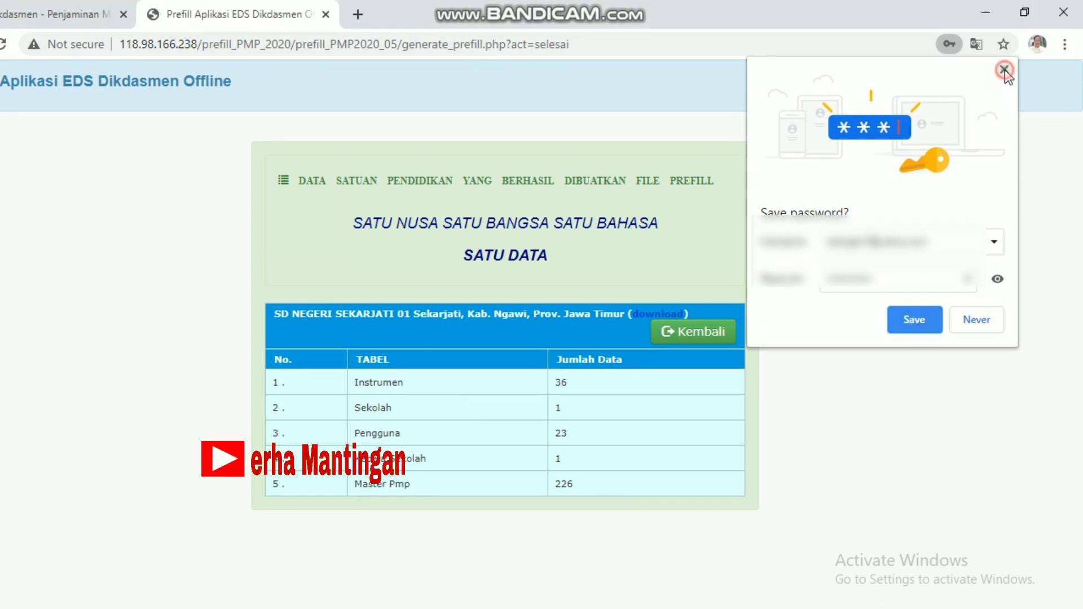
Dismiss the save-password prompt and download the generated prefill file for SD Negeri Sekarjati 01.
{"action": "left_click", "coordinate": [1004, 70]}
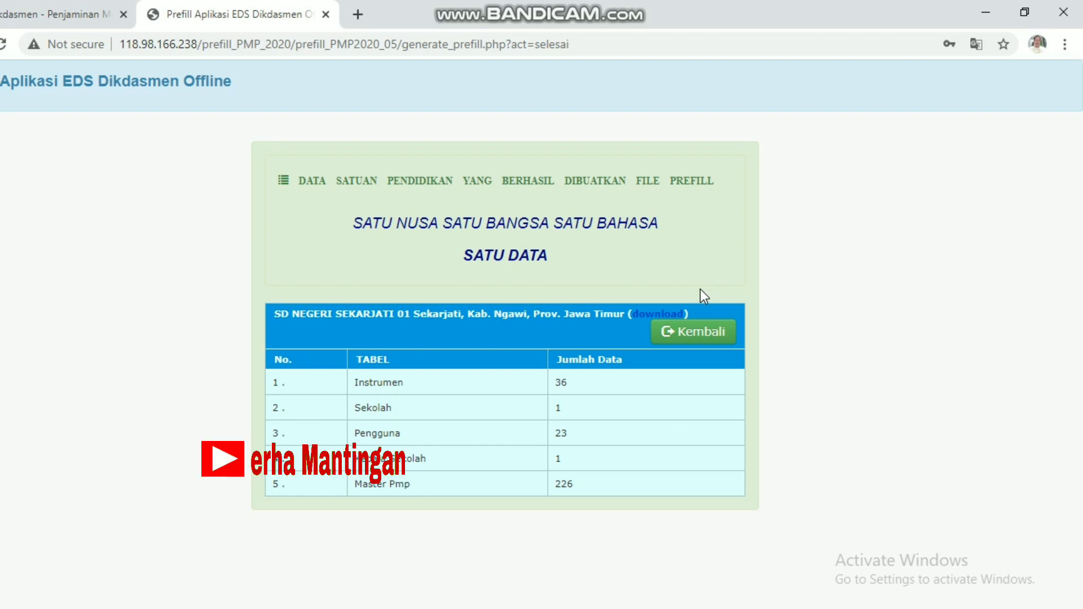
{"action": "left_click", "coordinate": [650, 316]}
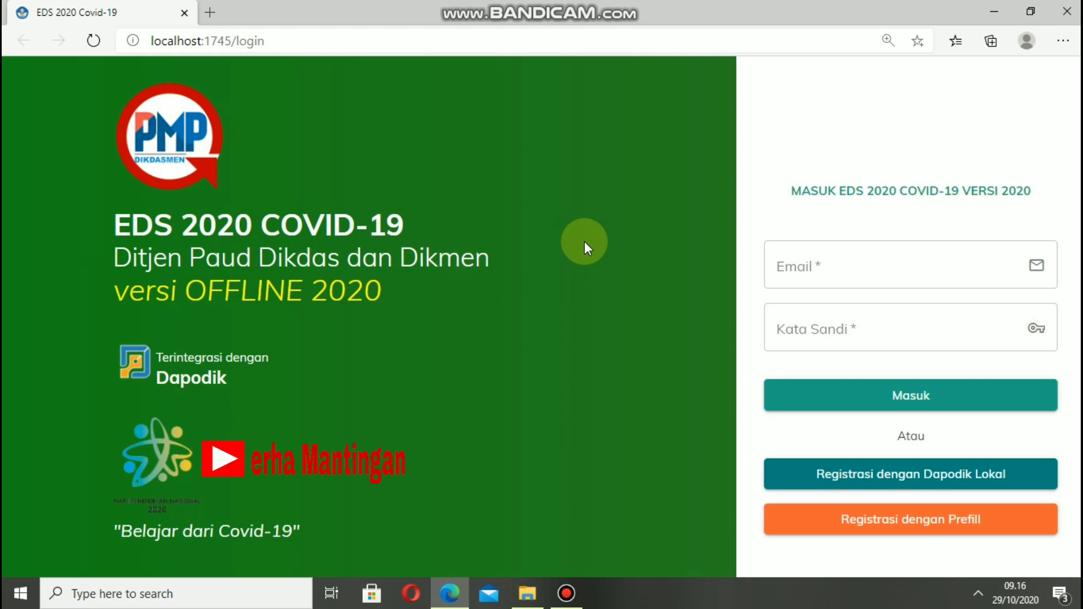
Clear Edge's browsing history, download history, cookies and cached files for All time, and close the Settings page.
{"action": "left_click", "coordinate": [1063, 40]}
{"action": "mouse_move", "coordinate": [954, 254]}
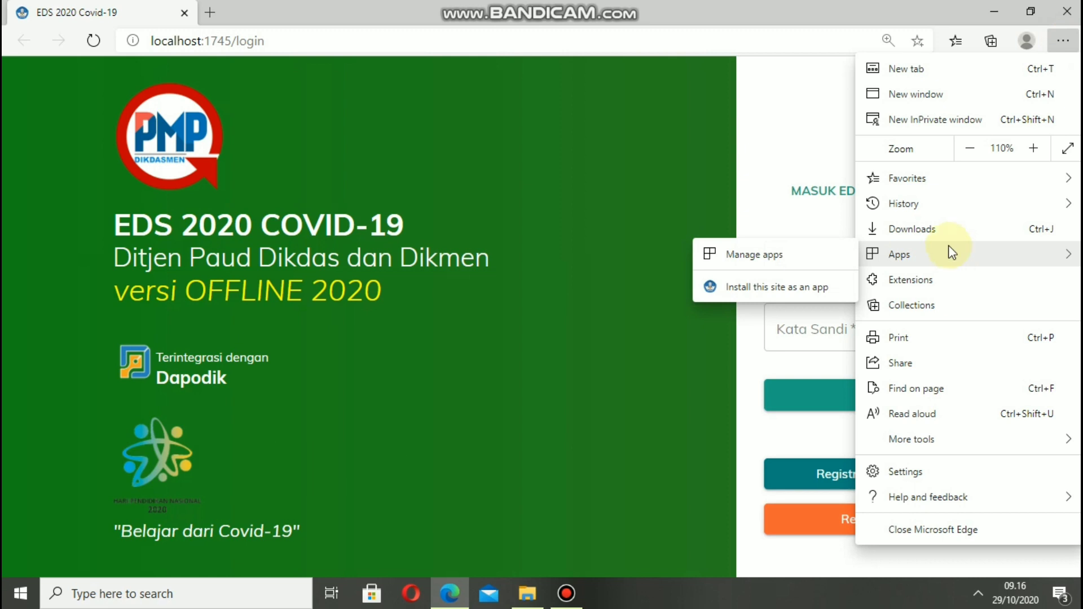
{"action": "mouse_move", "coordinate": [930, 214]}
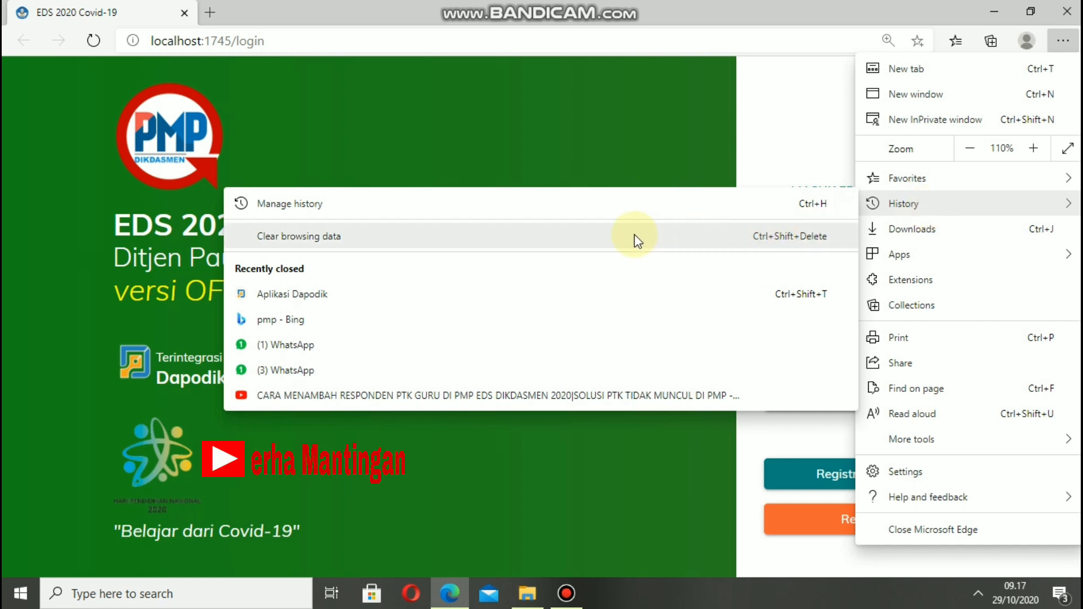
{"action": "key", "text": "Escape"}
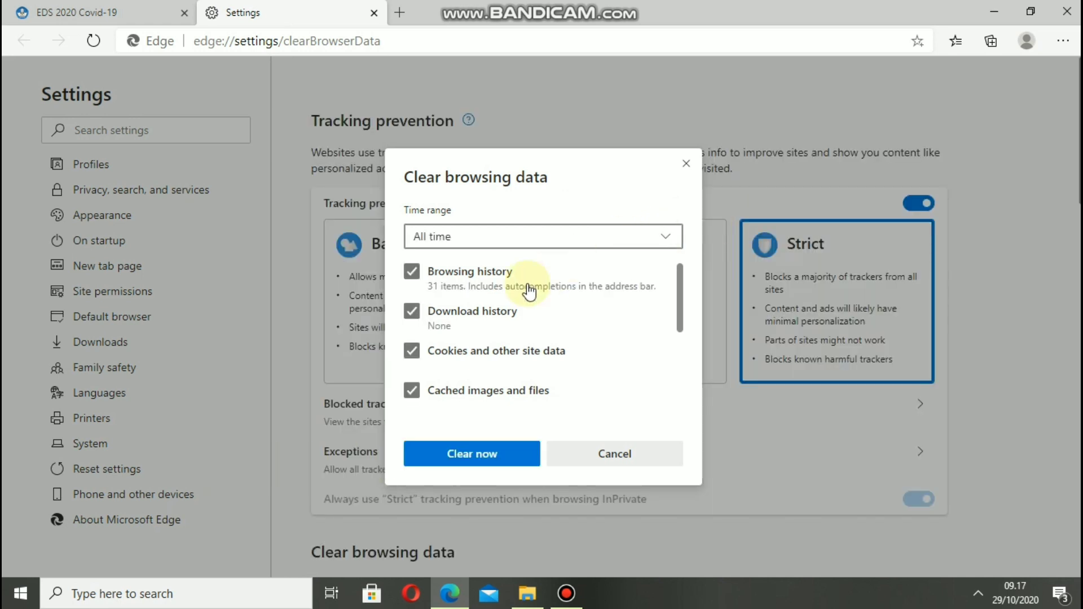
{"action": "left_click", "coordinate": [473, 460]}
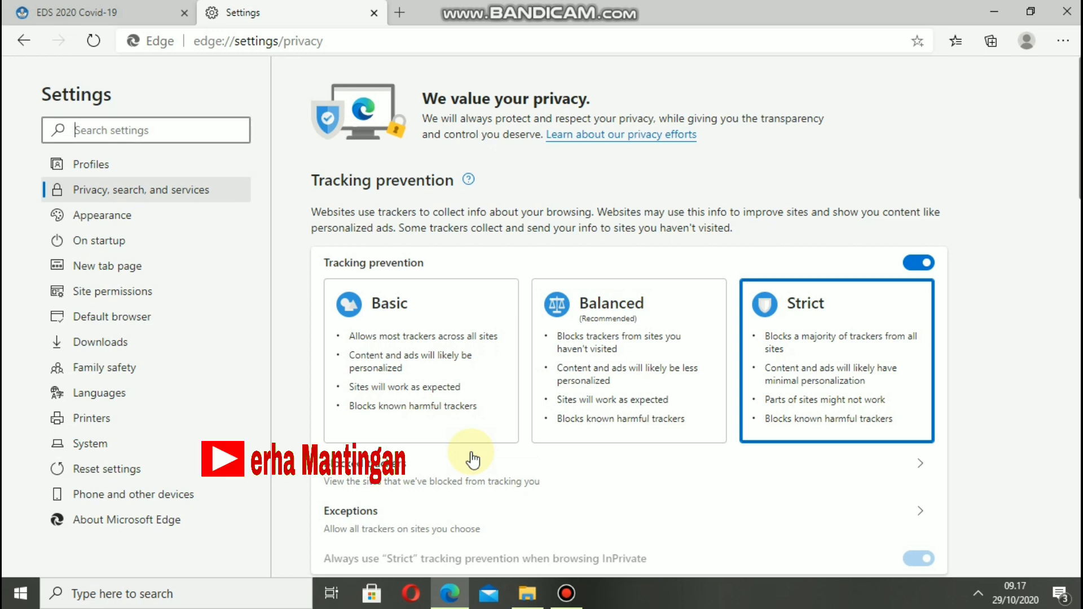
{"action": "left_click", "coordinate": [375, 14]}
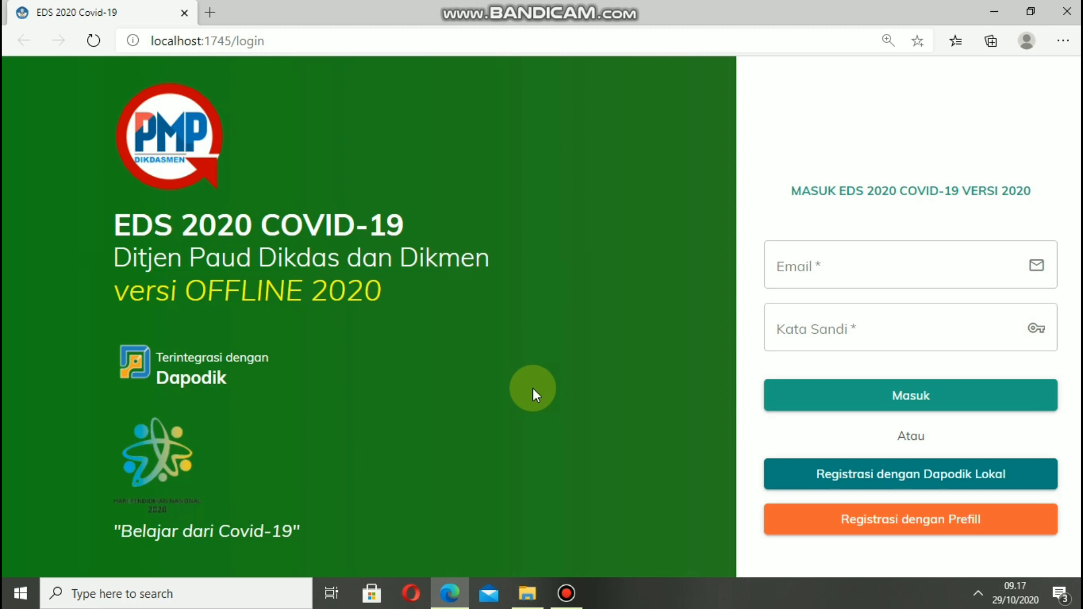
Switch to File Explorer and select the downloaded .pmp prefill file in the Downloads folder.
{"action": "left_click", "coordinate": [527, 594]}
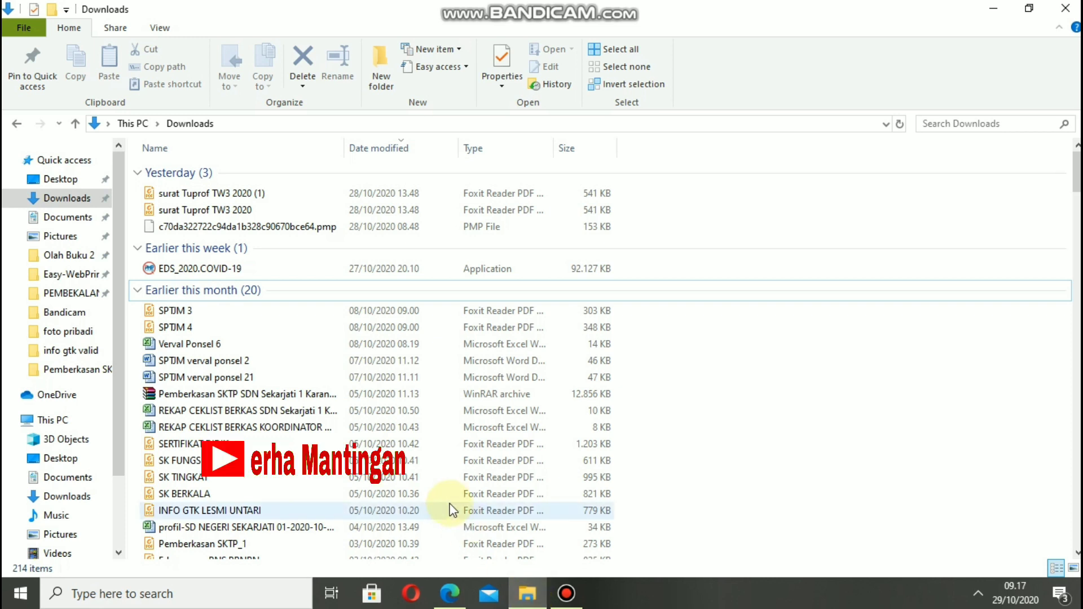
{"action": "double_click", "coordinate": [448, 226]}
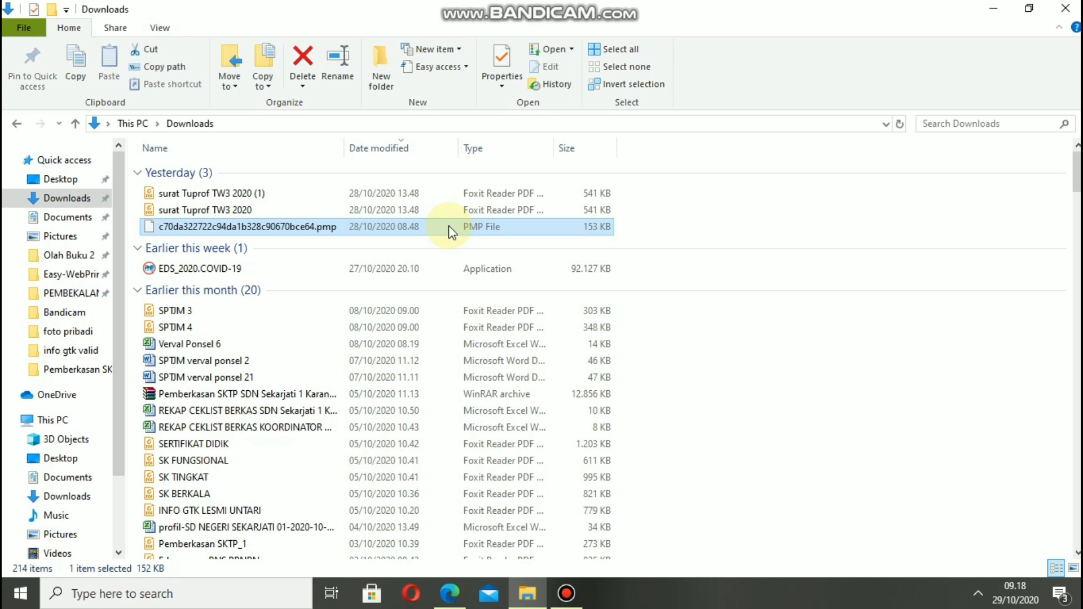
Copy the selected .pmp prefill file into the prefill_dapodik folder on Local Disk (C:) and close File Explorer.
{"action": "right_click", "coordinate": [448, 225]}
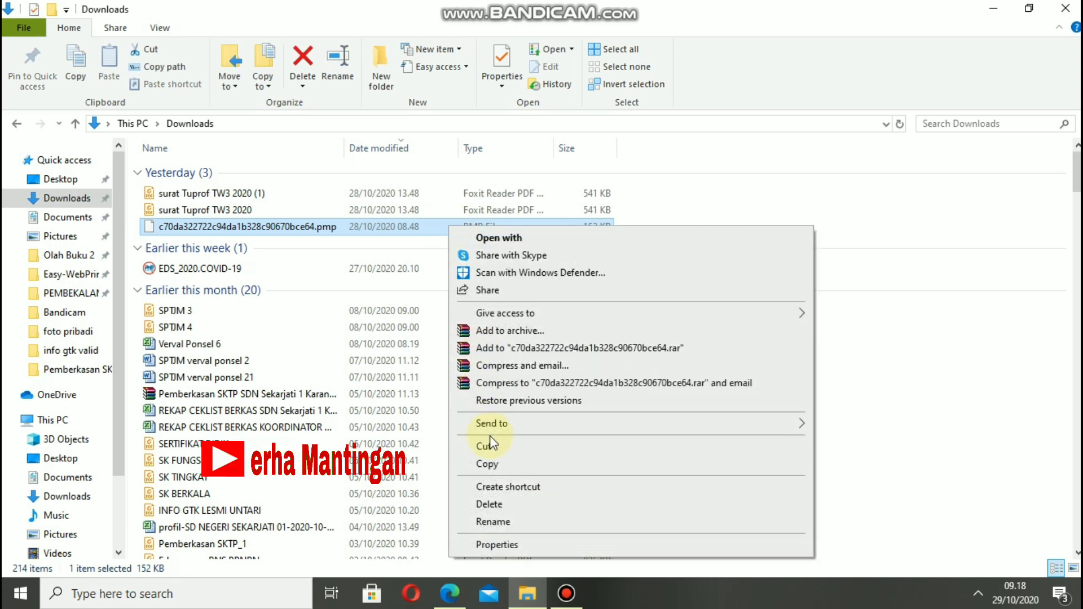
{"action": "left_click", "coordinate": [496, 468]}
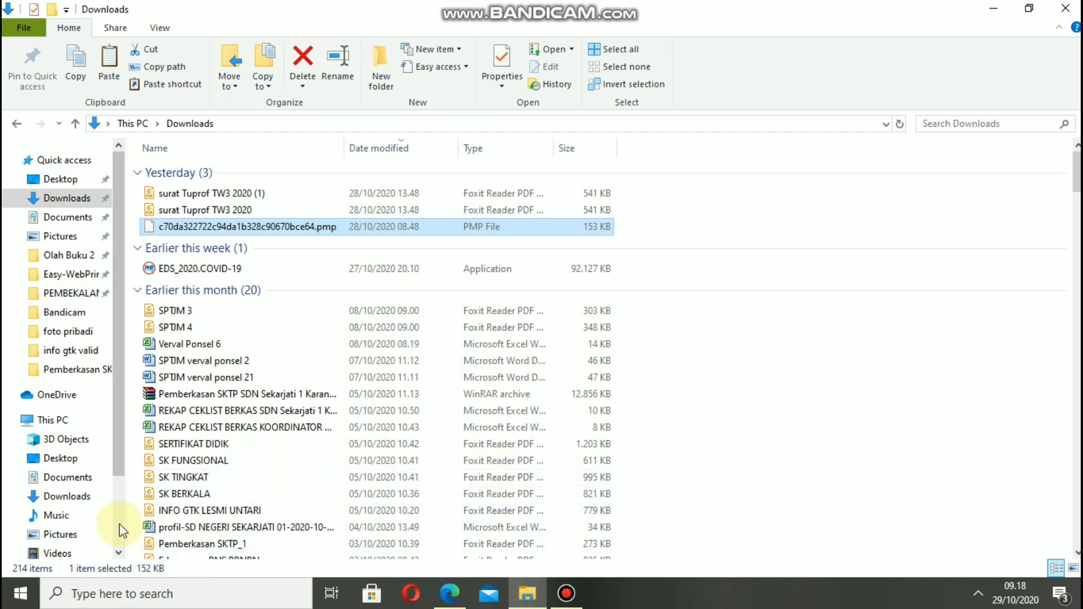
{"action": "scroll", "coordinate": [113, 529], "scroll_direction": "down", "scroll_amount": 2}
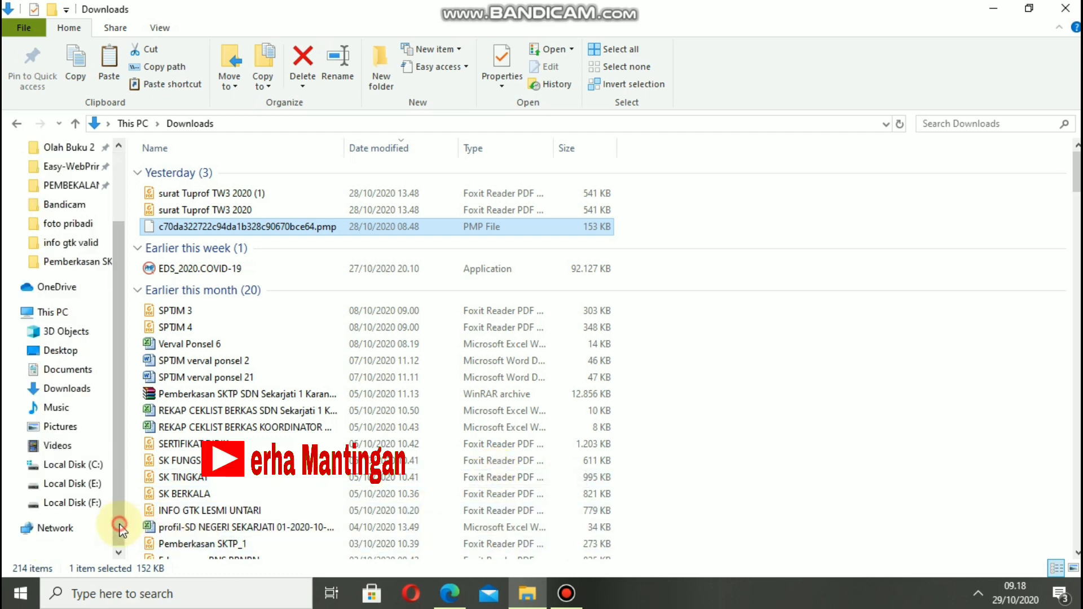
{"action": "left_click", "coordinate": [89, 468]}
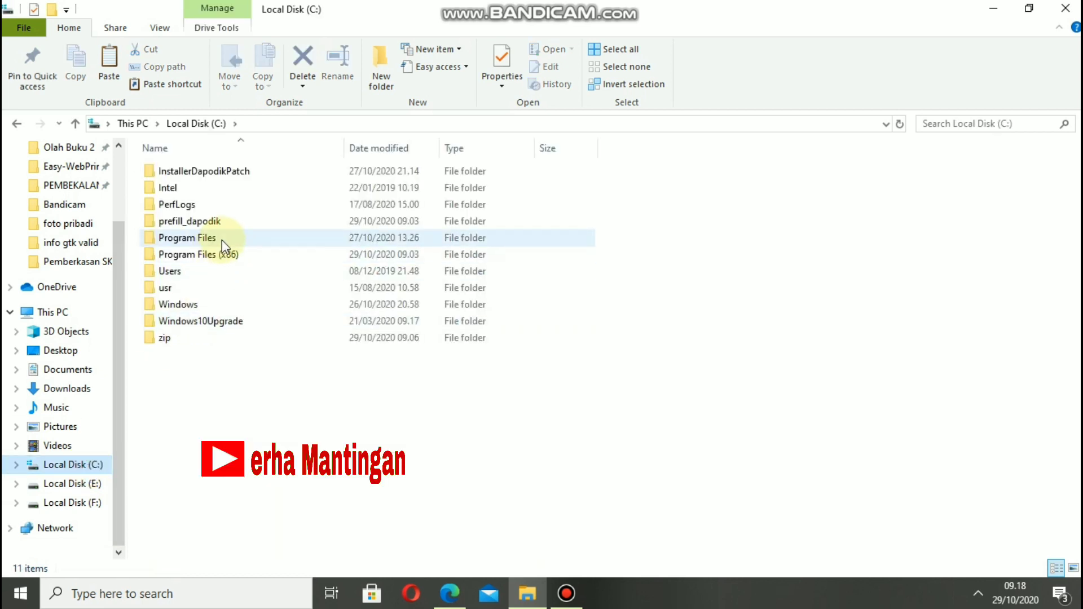
{"action": "left_click", "coordinate": [228, 220]}
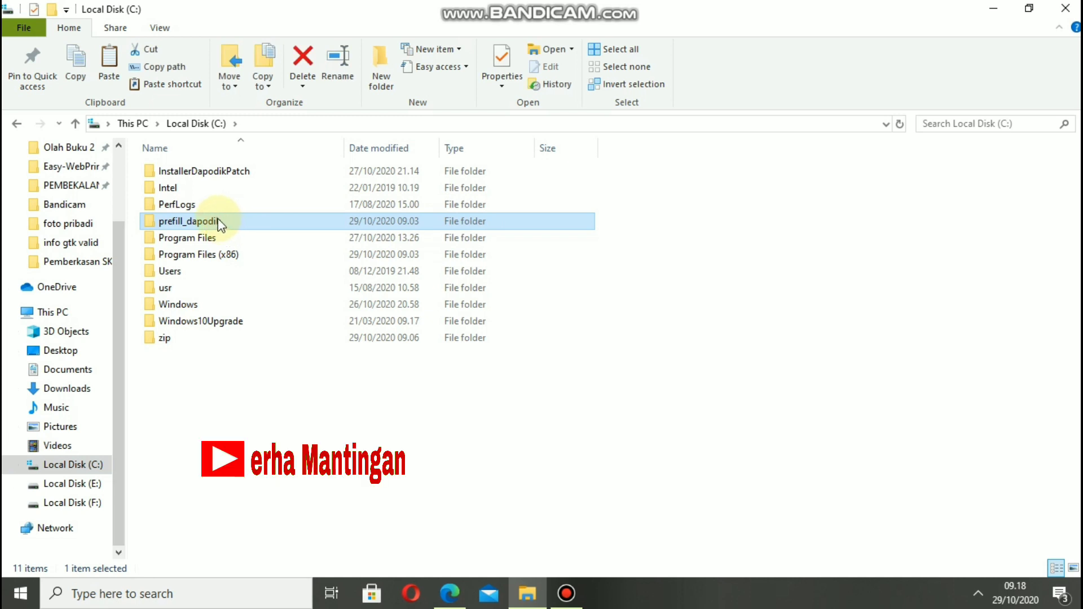
{"action": "double_click", "coordinate": [219, 223]}
{"action": "right_click", "coordinate": [220, 225]}
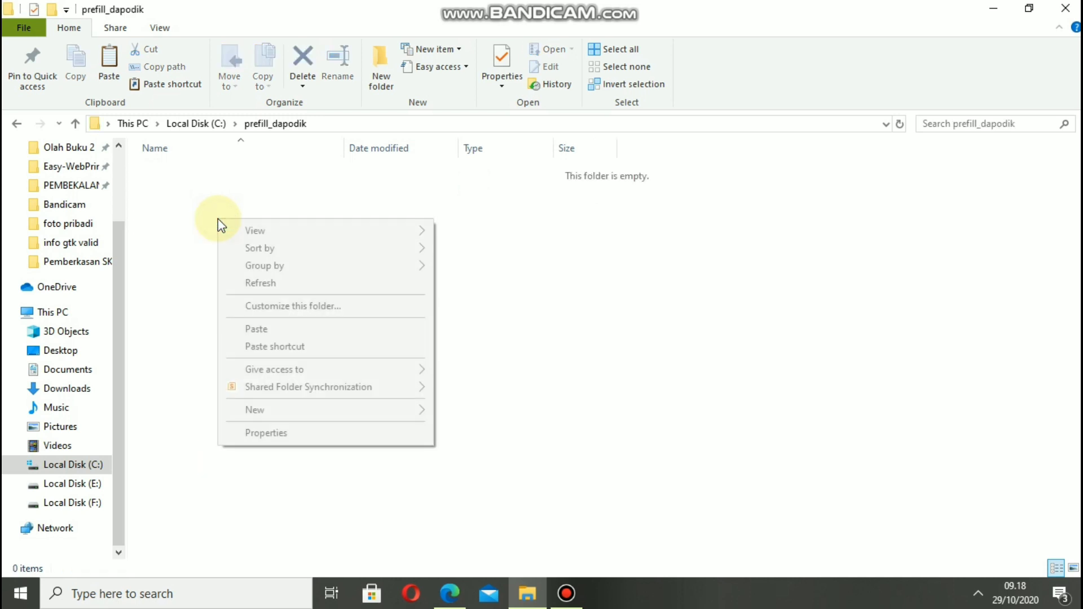
{"action": "left_click", "coordinate": [268, 328]}
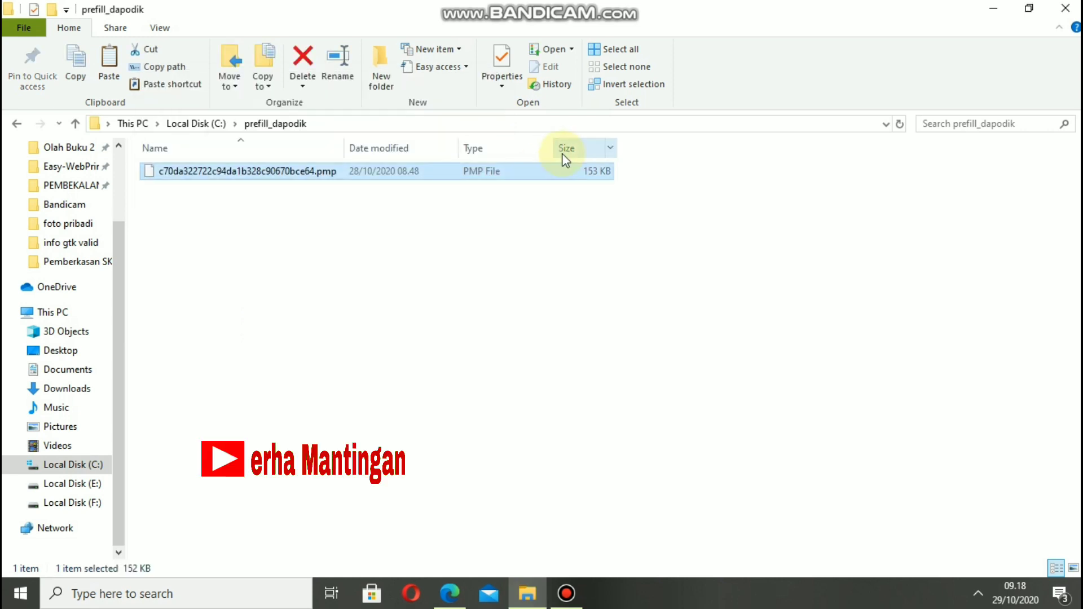
{"action": "left_click", "coordinate": [1064, 11]}
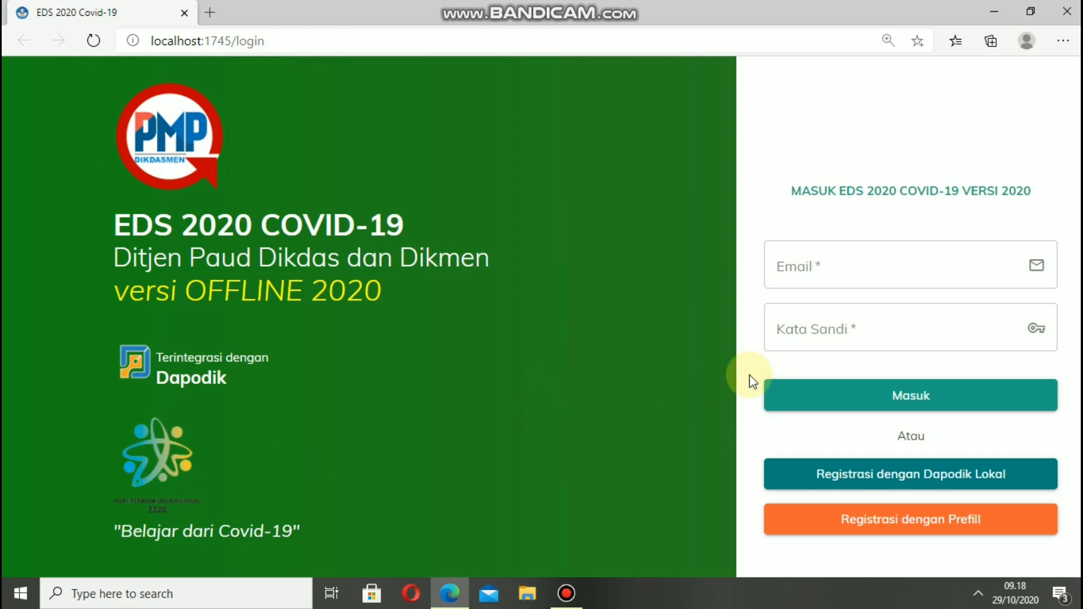
Fill in the account e-mail and password on the EDS 2020 Covid-19 login form.
{"action": "left_click", "coordinate": [844, 275]}
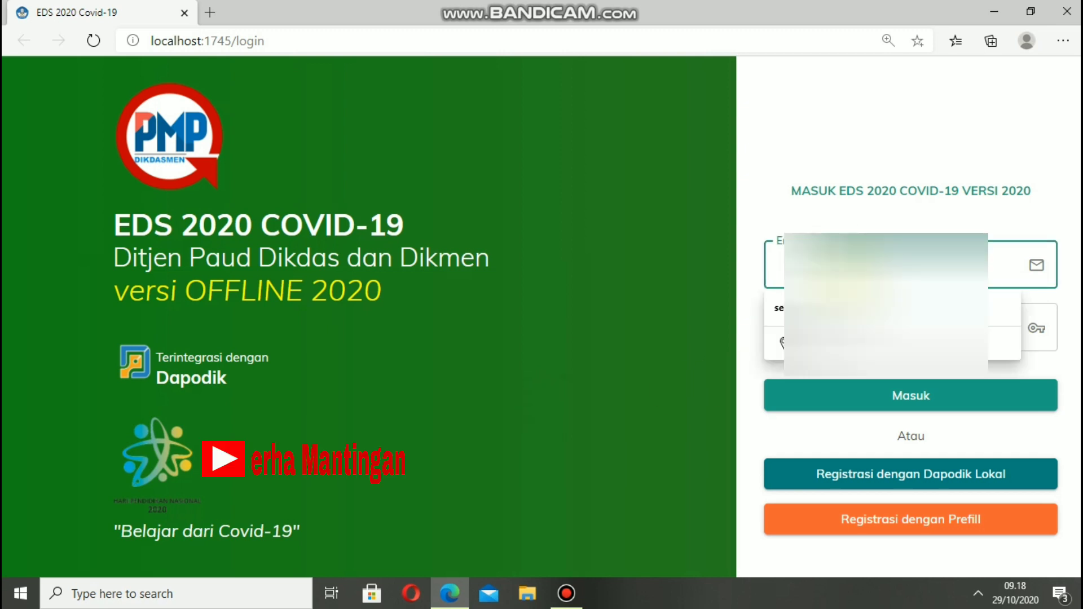
{"action": "key", "text": "Return"}
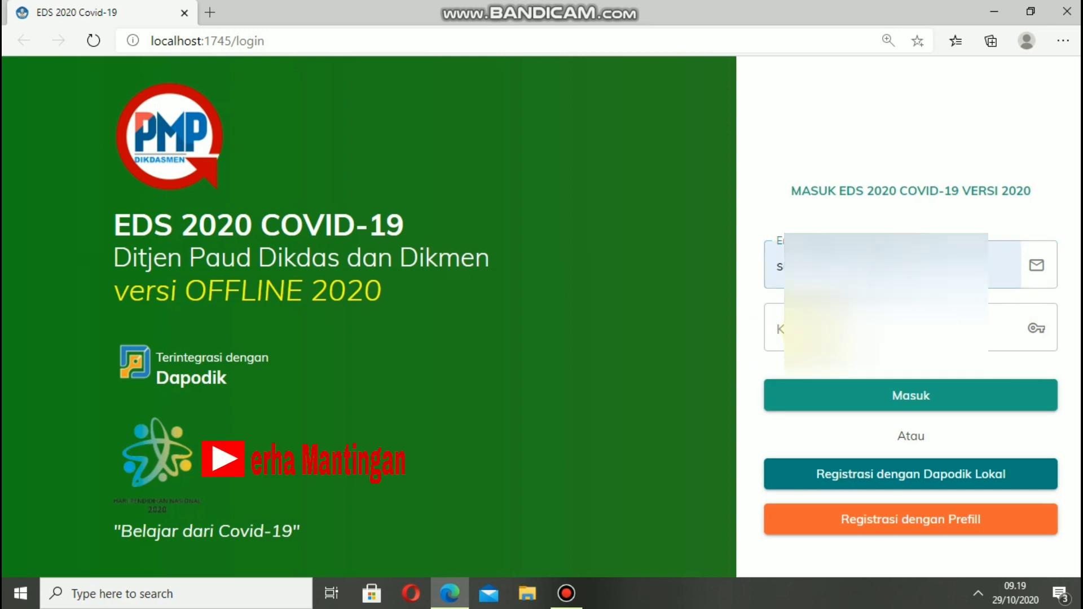
{"action": "left_click", "coordinate": [846, 328]}
{"action": "left_click", "coordinate": [847, 329]}
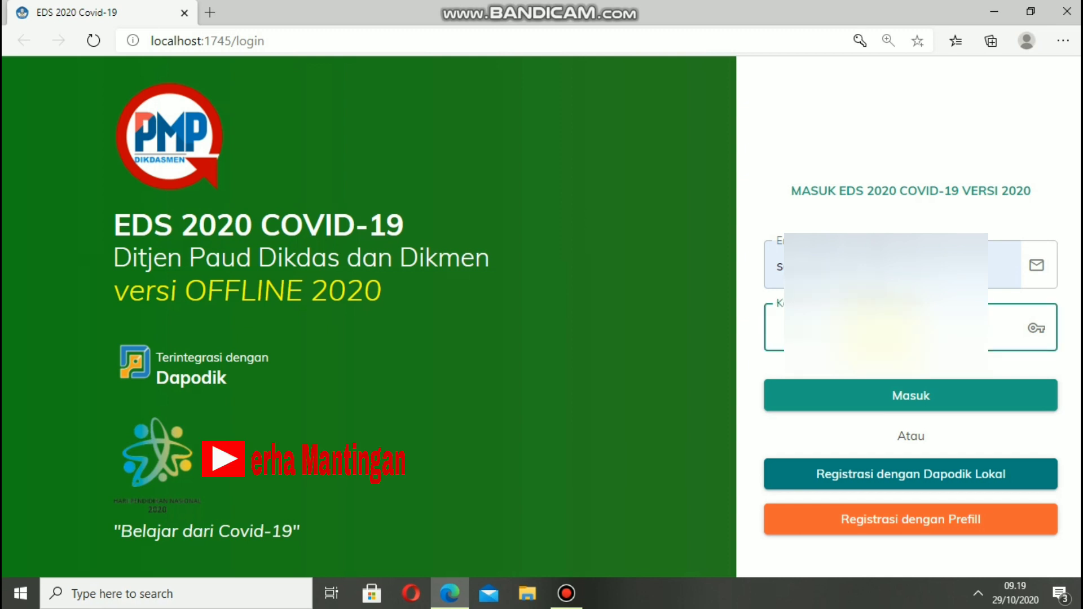
{"action": "type", "text": "a"}
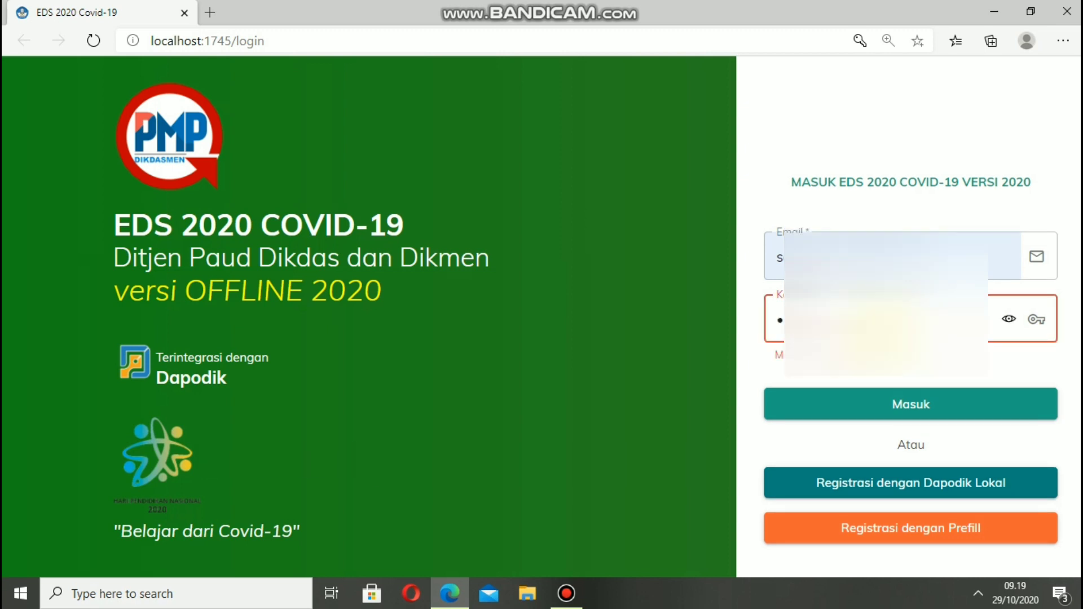
{"action": "key", "text": "ctrl+v"}
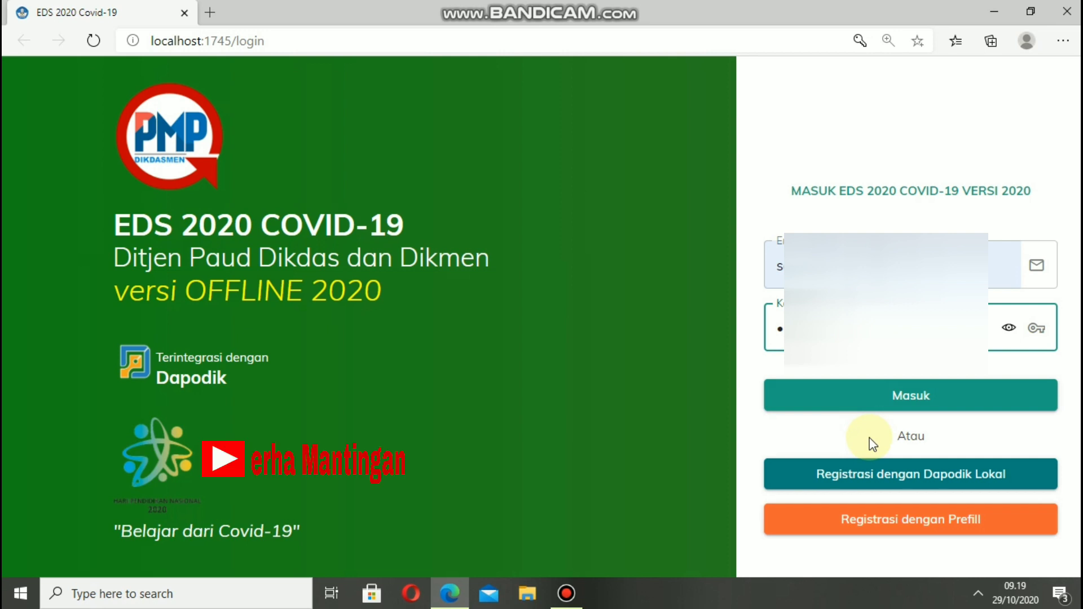
Open the prefill registration form and enter the account e-mail and password.
{"action": "left_click", "coordinate": [907, 528]}
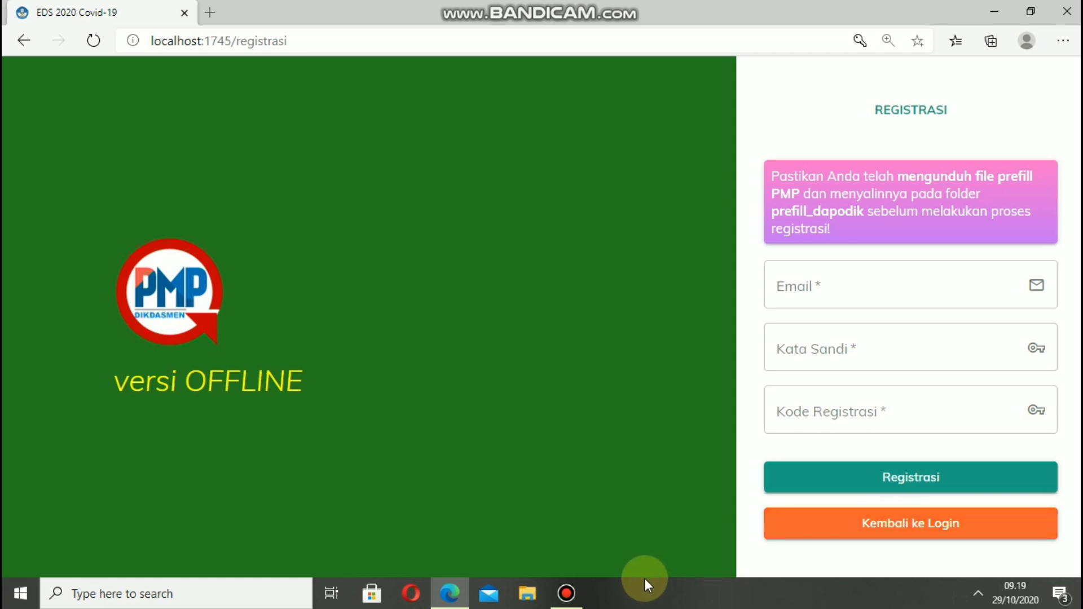
{"action": "left_click", "coordinate": [851, 276]}
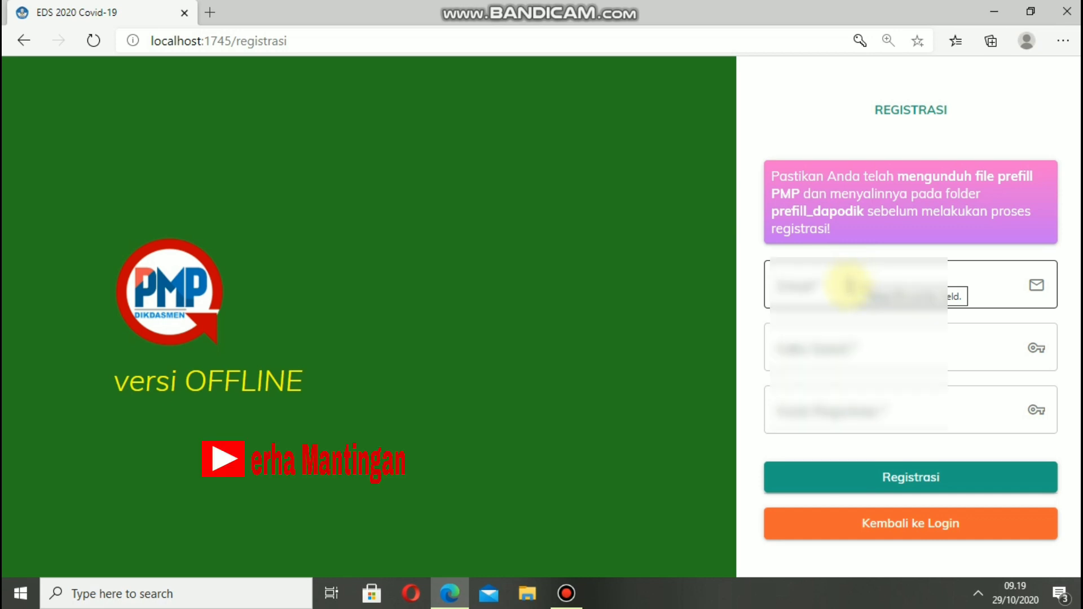
{"action": "left_click", "coordinate": [847, 284]}
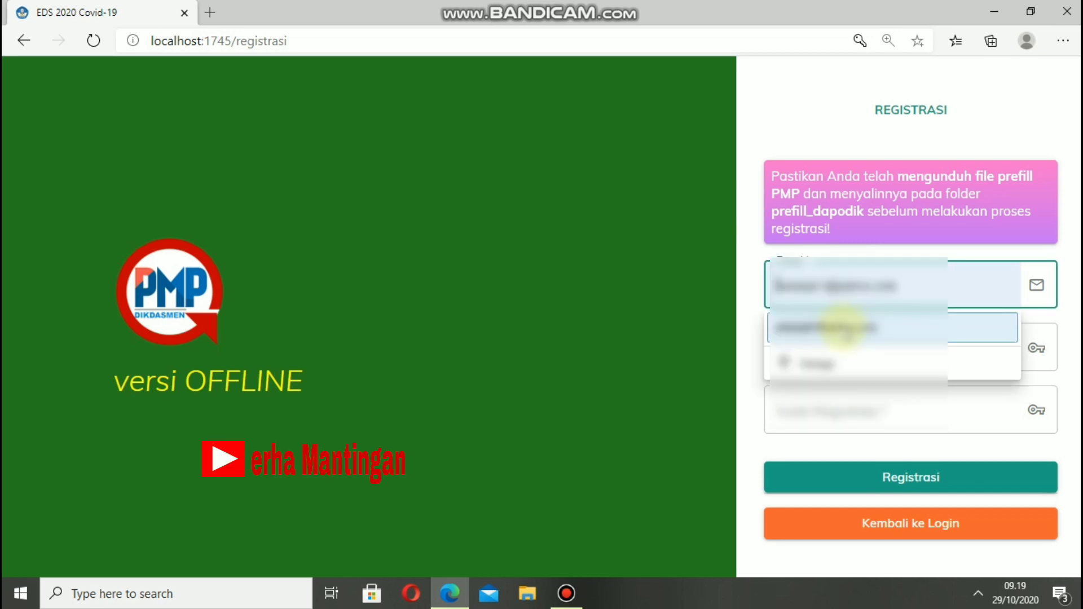
{"action": "left_click", "coordinate": [844, 324]}
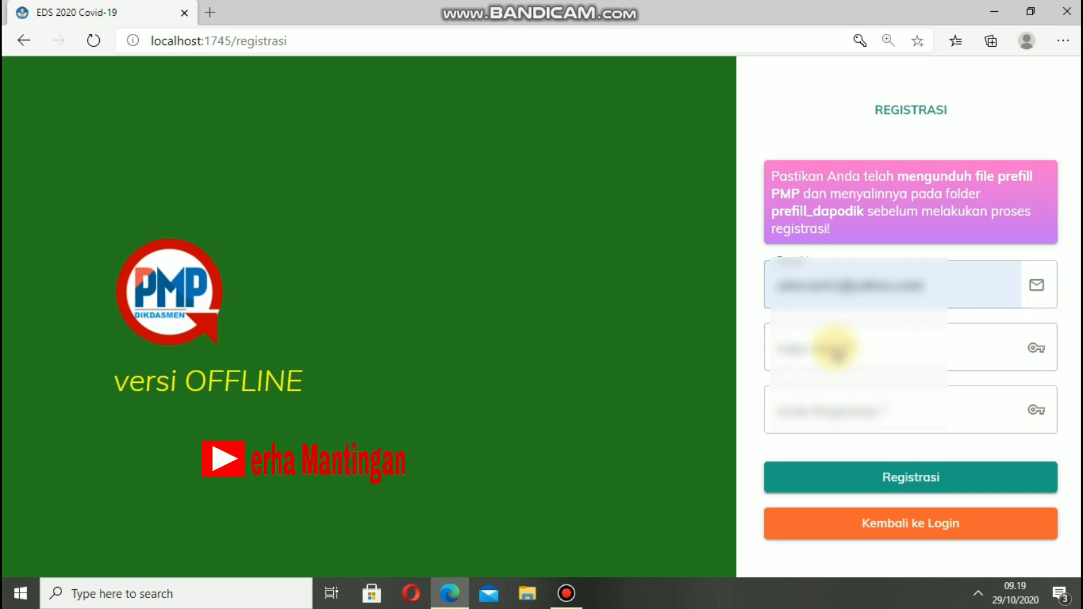
{"action": "left_click", "coordinate": [859, 347]}
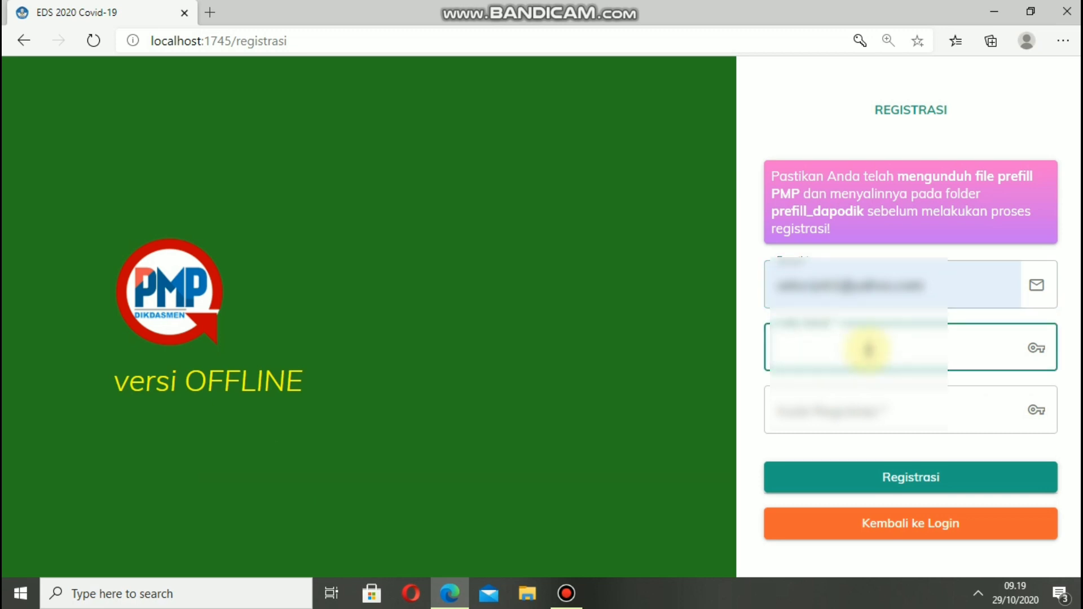
{"action": "type", "text": "****"}
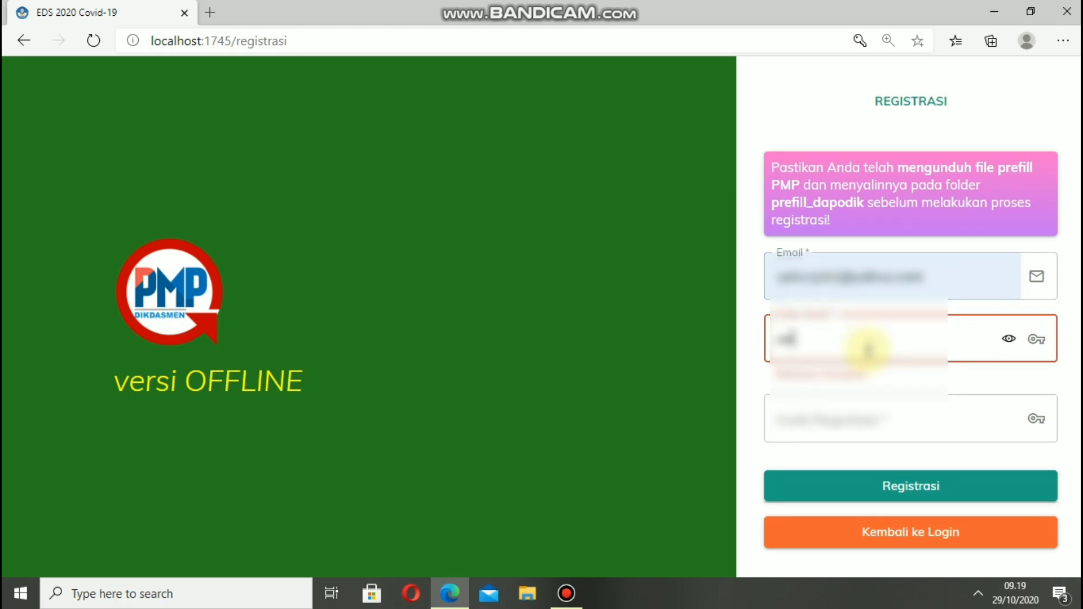
{"action": "type", "text": "****"}
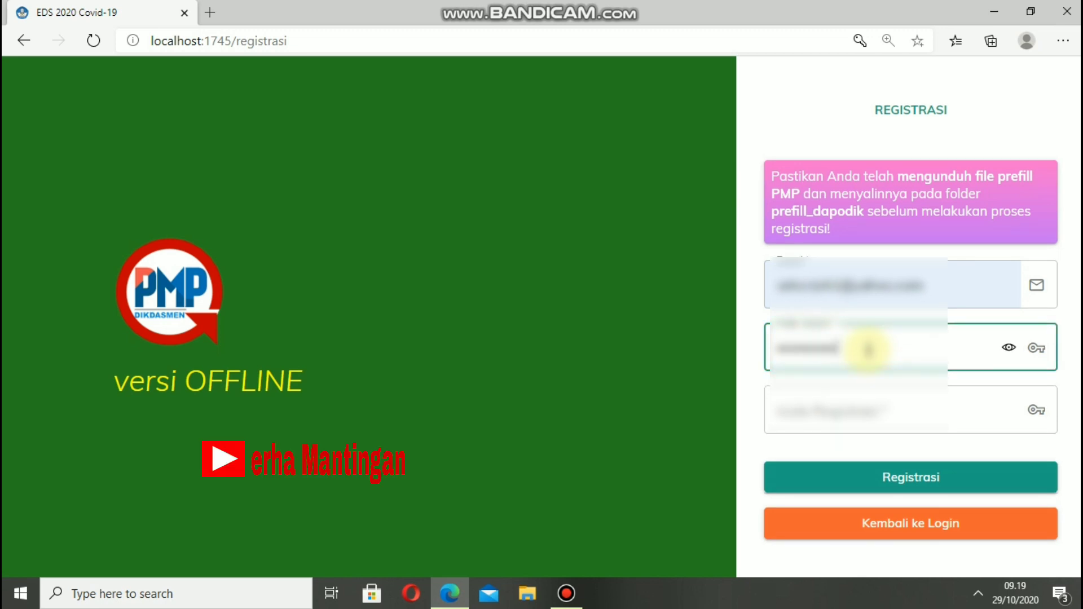
Fill in the registration code with the saved entry and submit the registration.
{"action": "left_click", "coordinate": [936, 403]}
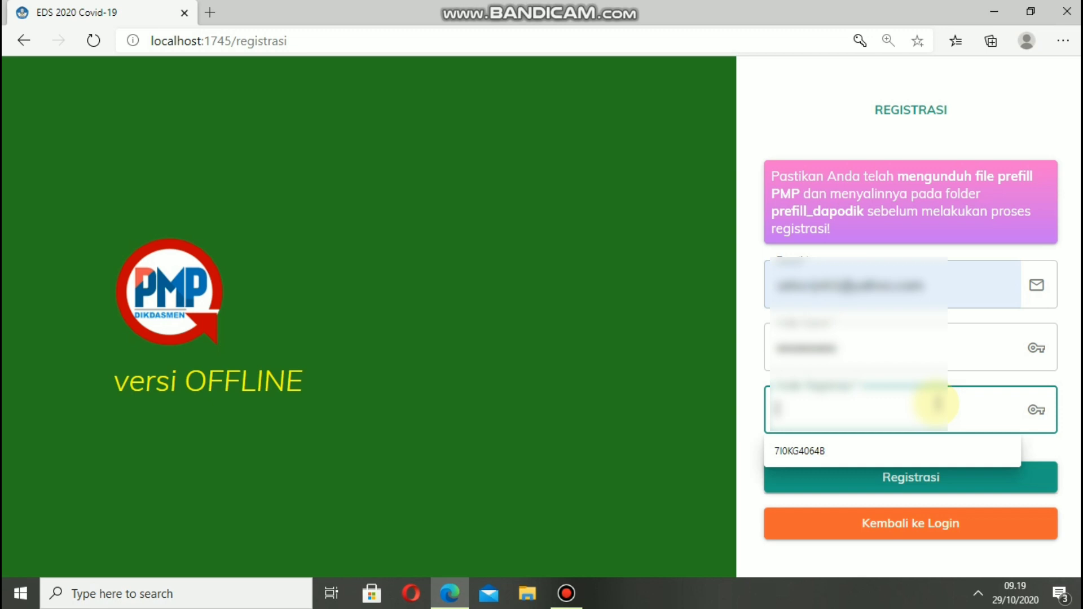
{"action": "left_click", "coordinate": [843, 451]}
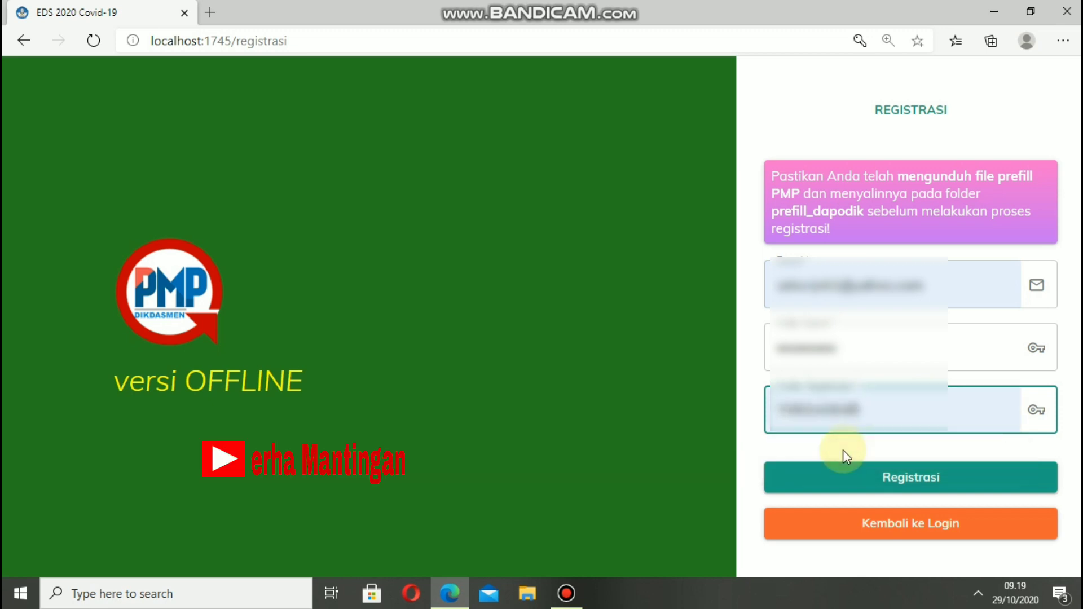
{"action": "left_click", "coordinate": [895, 479]}
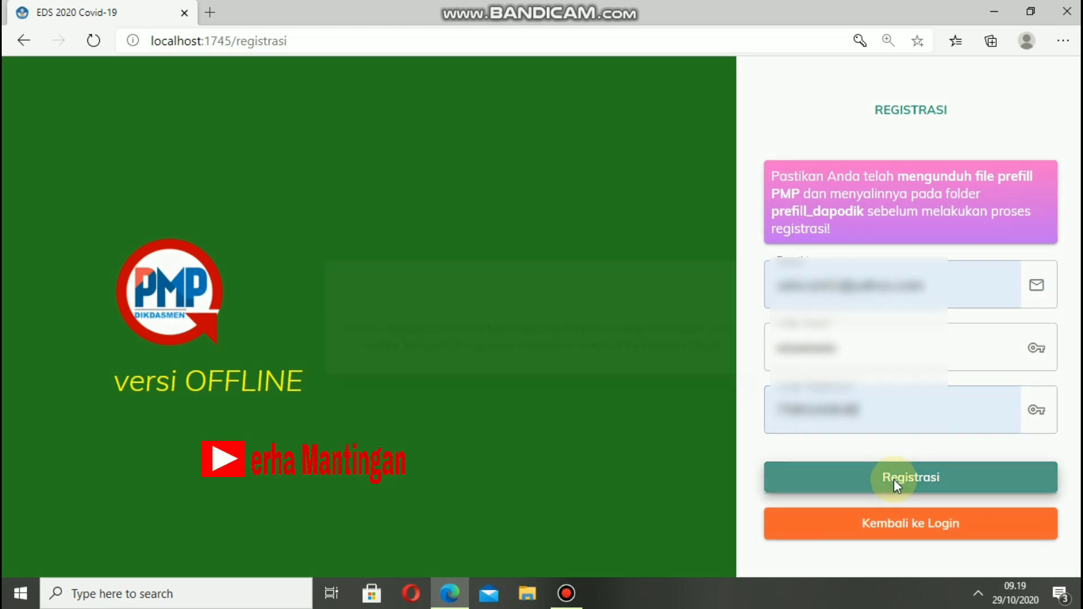